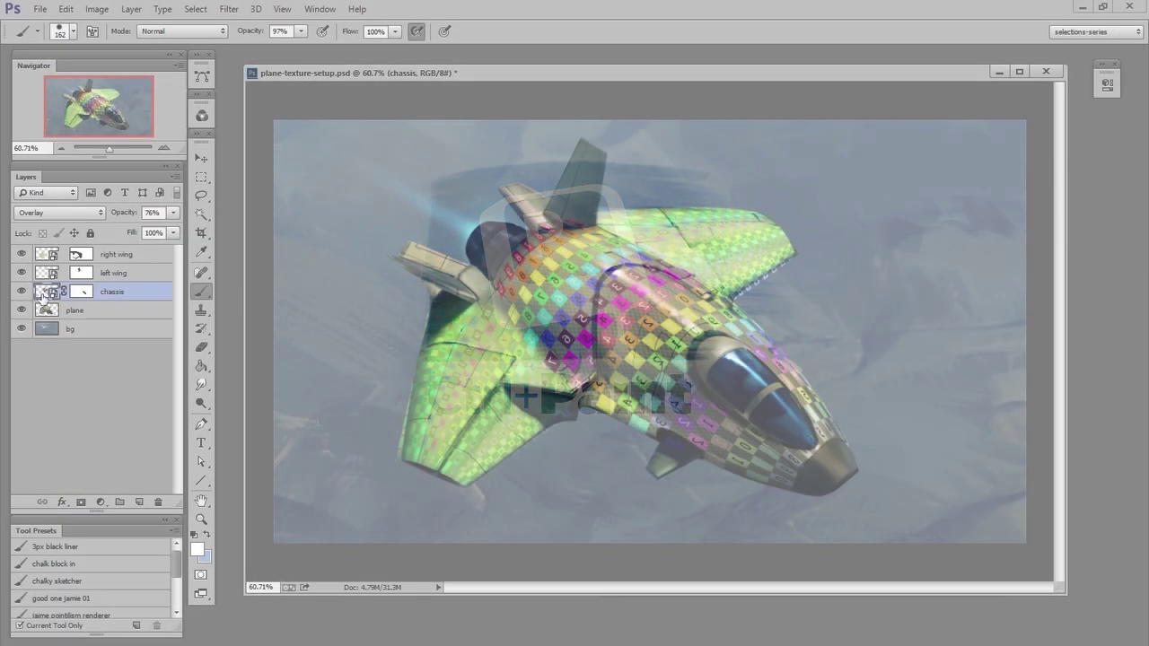
Step: Paste the sticker artwork as a new layer in the chassis smart object's contents and save them
key("ctrl+v")
key("ctrl+s")
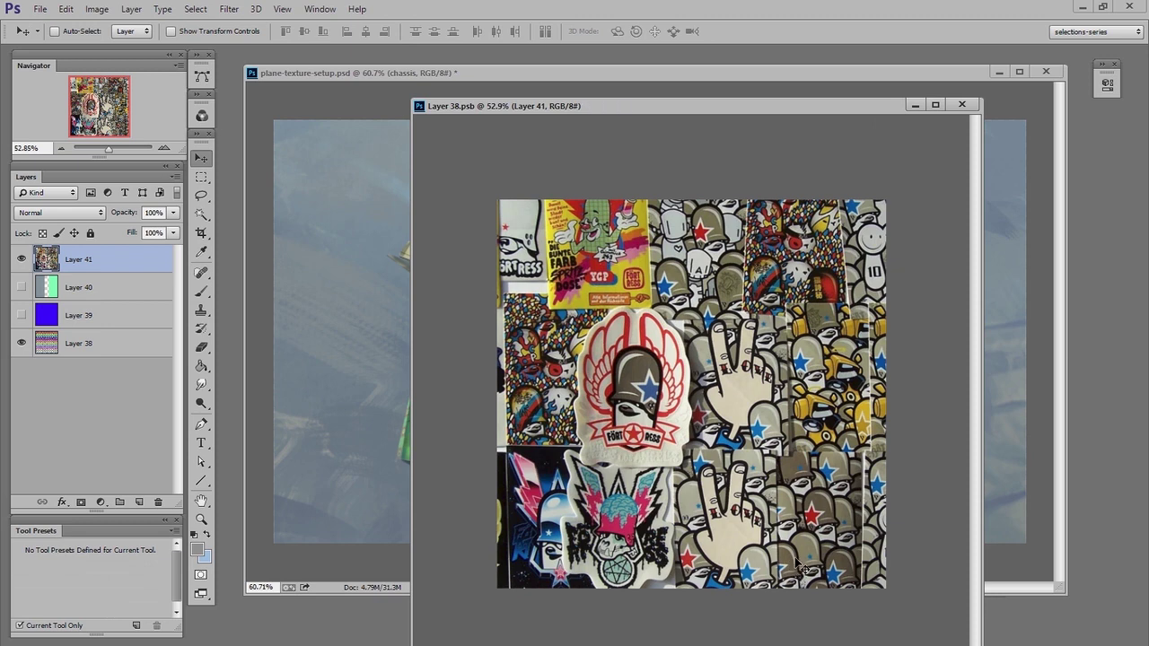
left_click(370, 577)
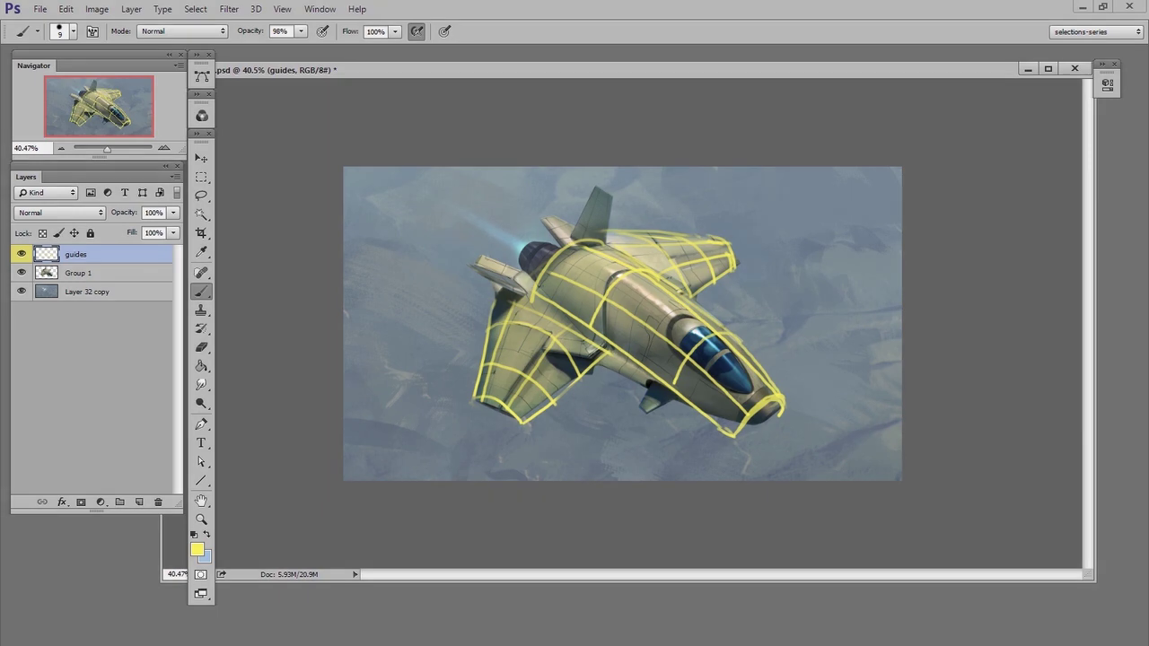
Step: Add a new layer above the guides and fill a tall rectangular selection beside the plane with yellow, then deselect
scroll(792, 402, "up", 2)
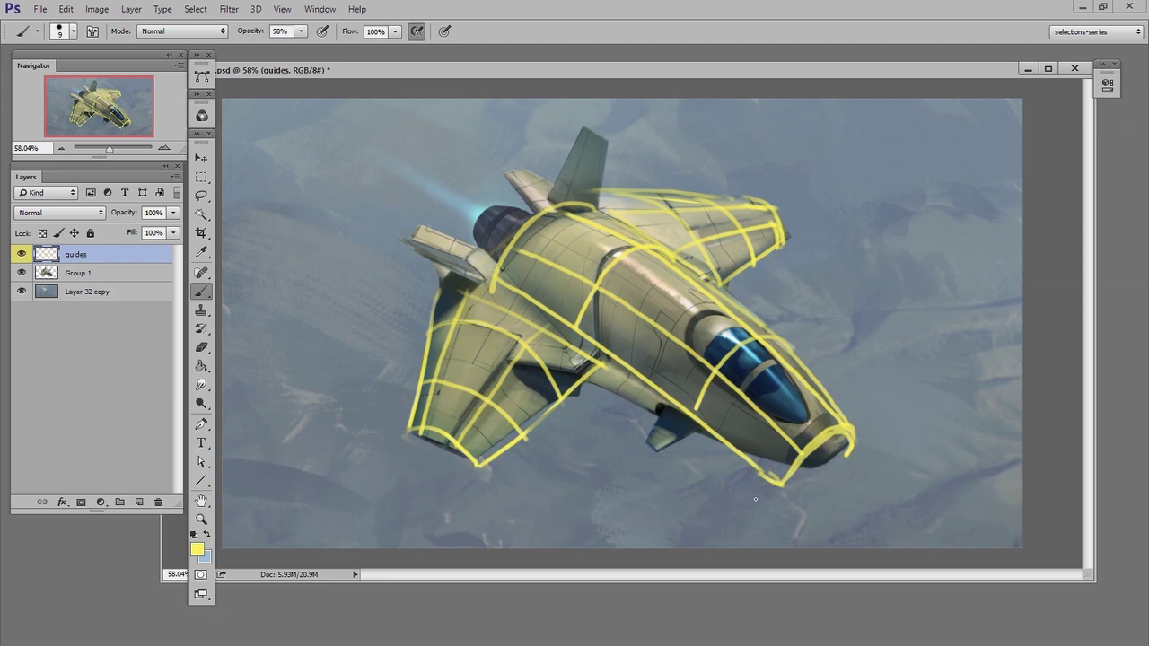
left_click(139, 503)
left_click(201, 158)
left_click(202, 177)
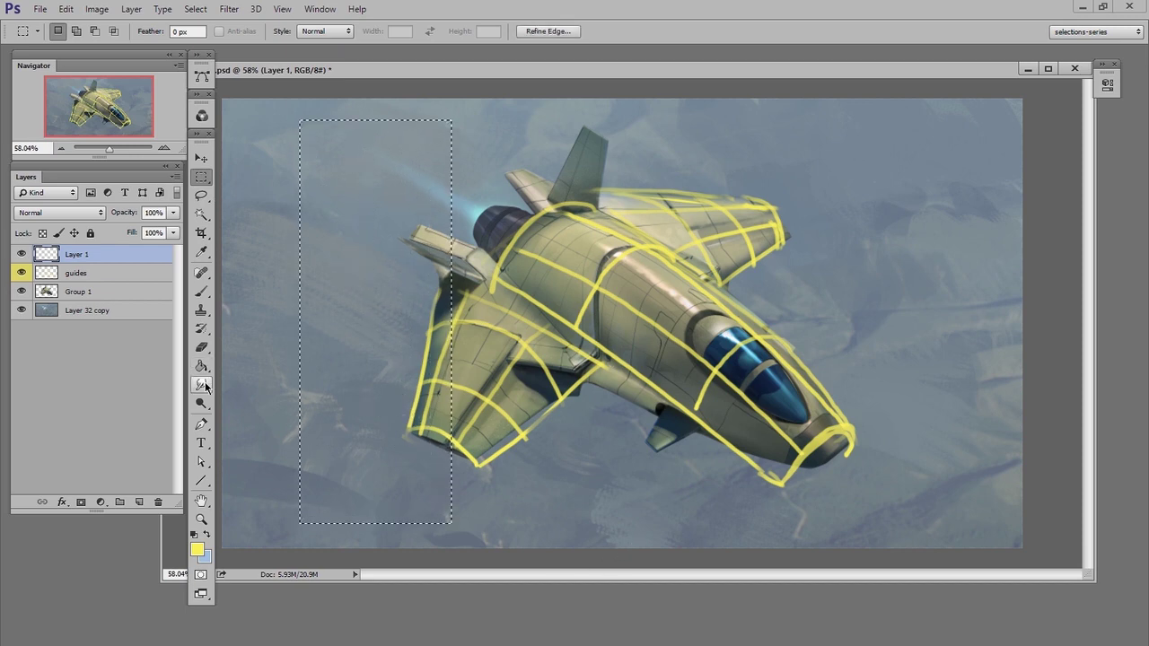
key("g")
left_click(436, 485)
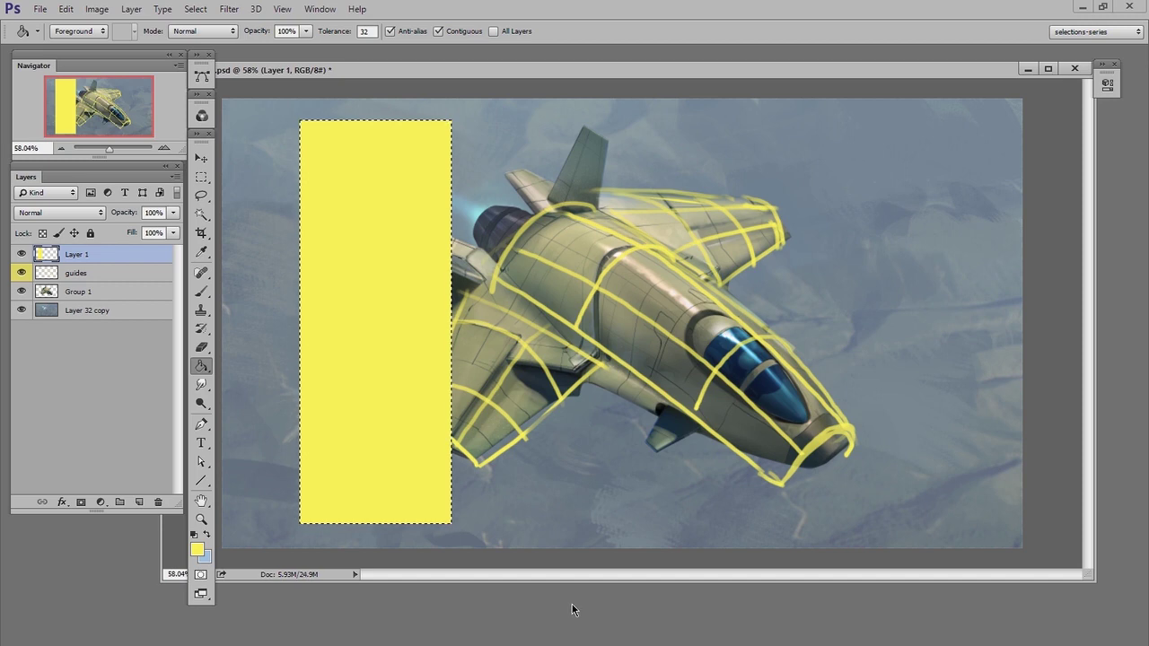
key("ctrl+d")
Step: Lock the new layer's transparency and paint light grey bands across the rectangle's lower and upper parts, touching up the yellow band's edges
key("n")
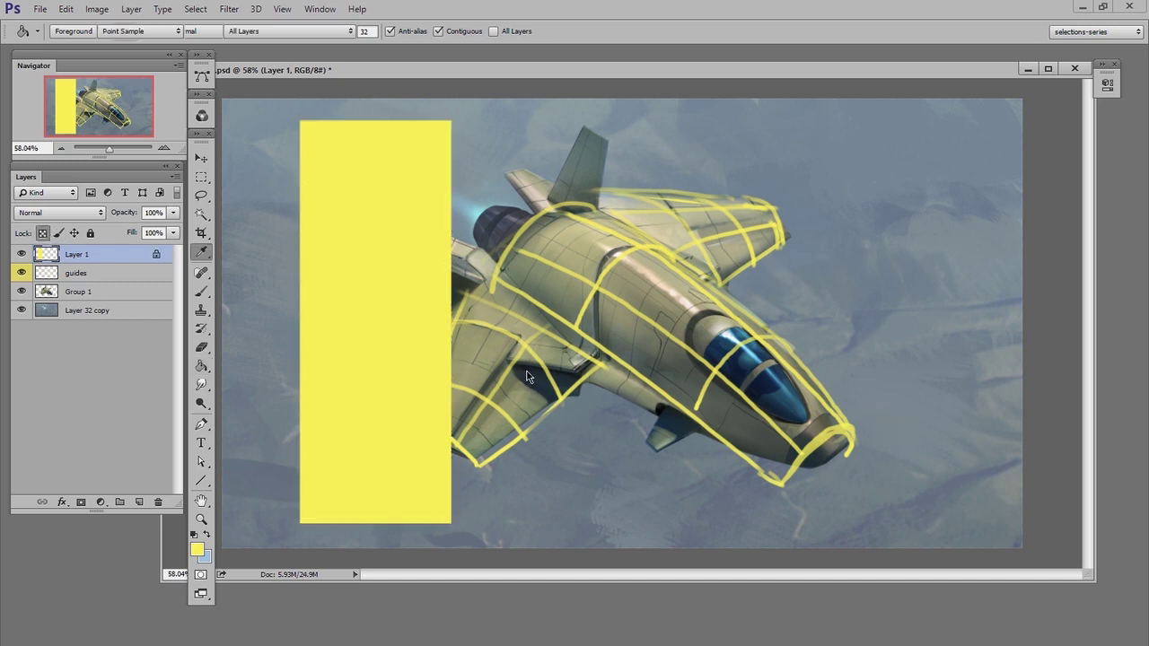
left_click_drag(584, 376, 558, 374)
left_click(899, 308)
key("b")
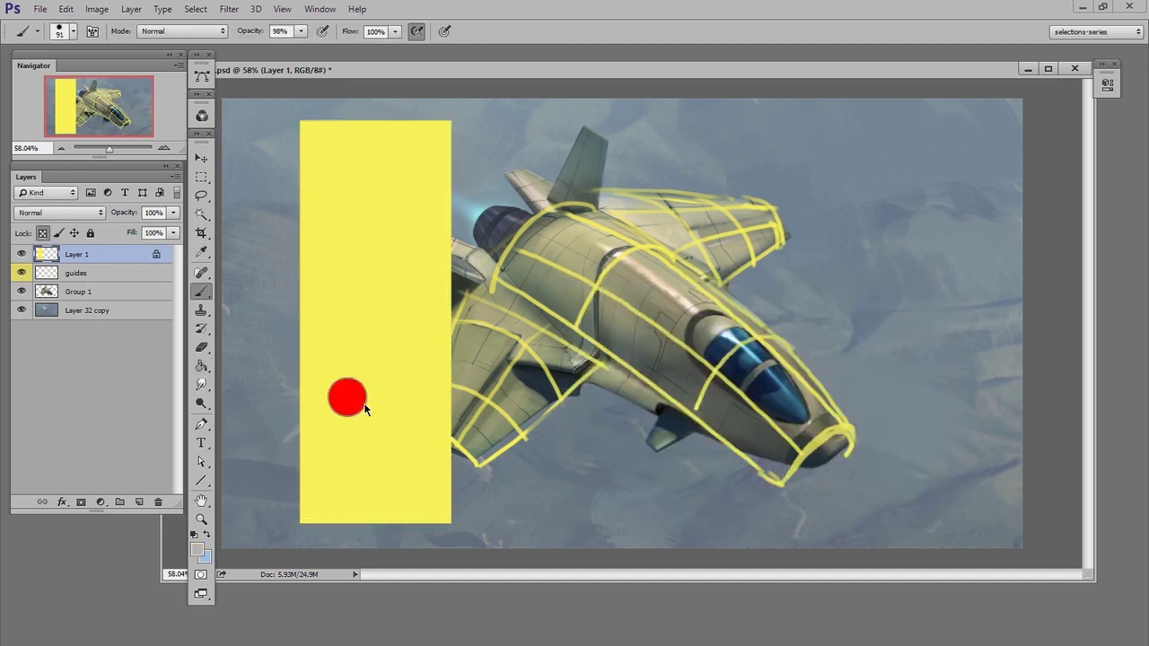
mouse_move(282, 405)
left_mouse_down()
mouse_move(472, 438)
mouse_move(285, 501)
mouse_move(456, 507)
left_mouse_up()
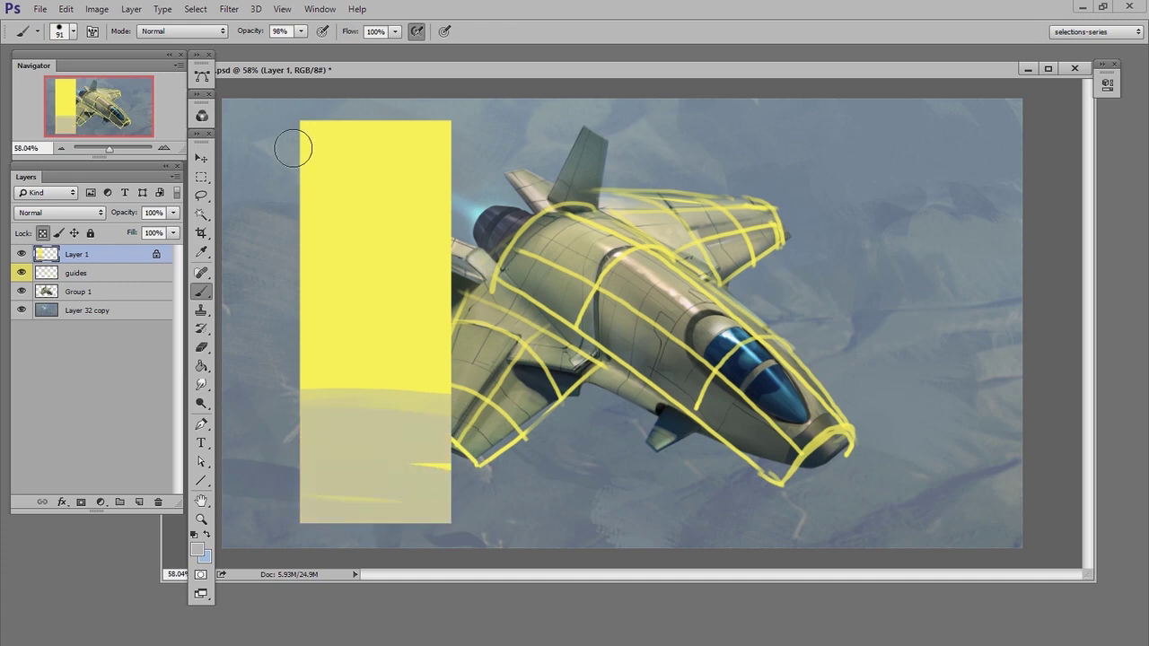
mouse_move(290, 147)
left_mouse_down()
mouse_move(531, 189)
mouse_move(380, 197)
mouse_move(431, 226)
left_mouse_up()
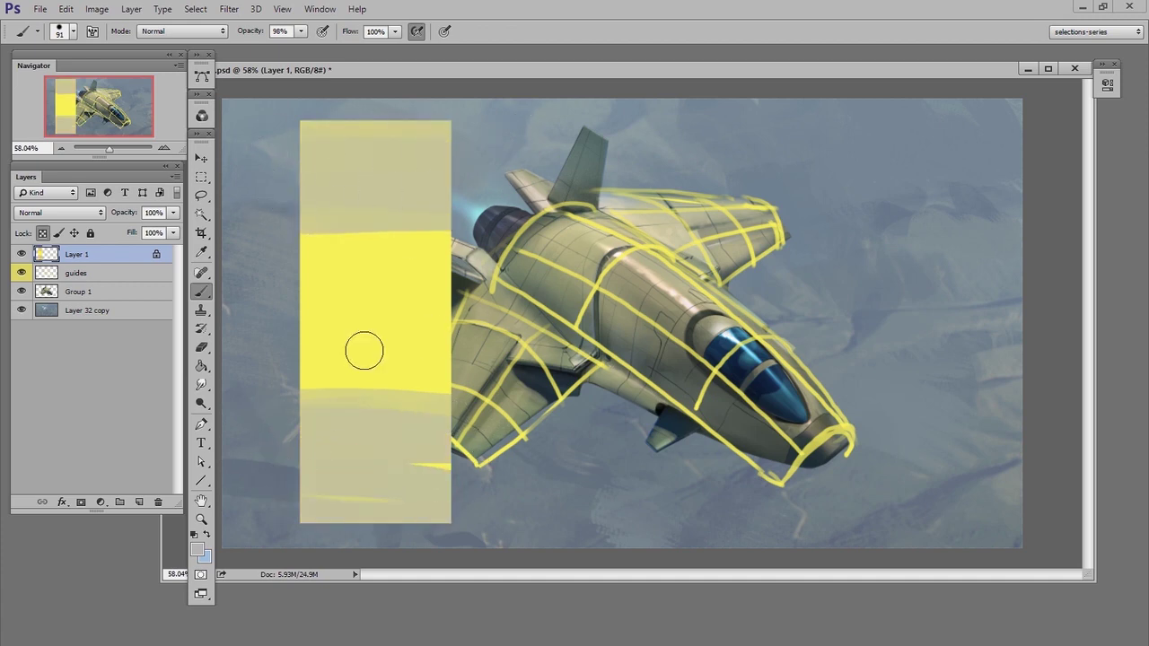
left_click(362, 356, "alt")
left_click_drag(360, 373, 487, 374)
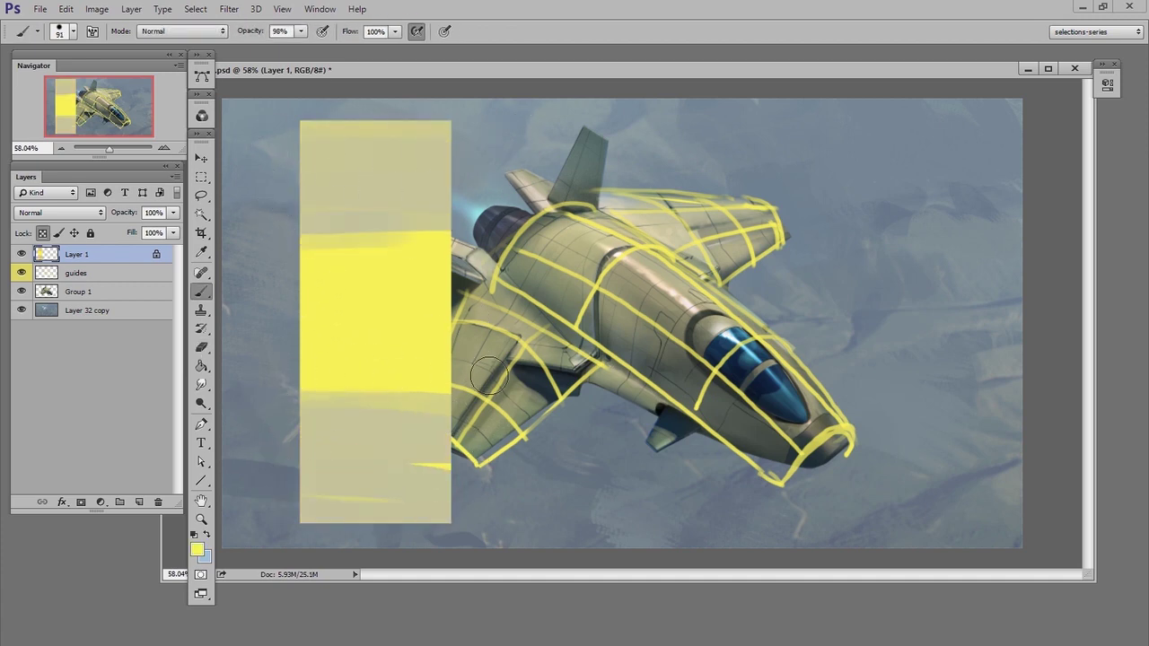
left_click(357, 430, "alt")
Step: Paint a dark vertical stripe on a new layer clipped to the rectangle, then merge it down
key("ctrl+shift+alt+n")
right_click(400, 445, "alt")
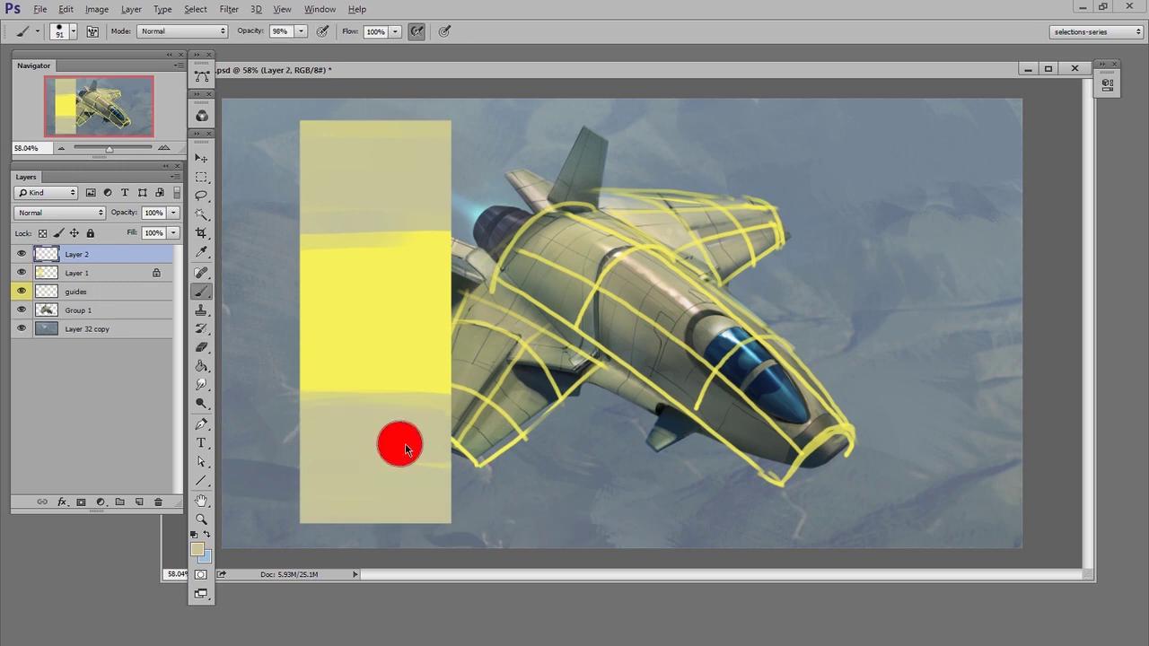
left_click(526, 373, "alt")
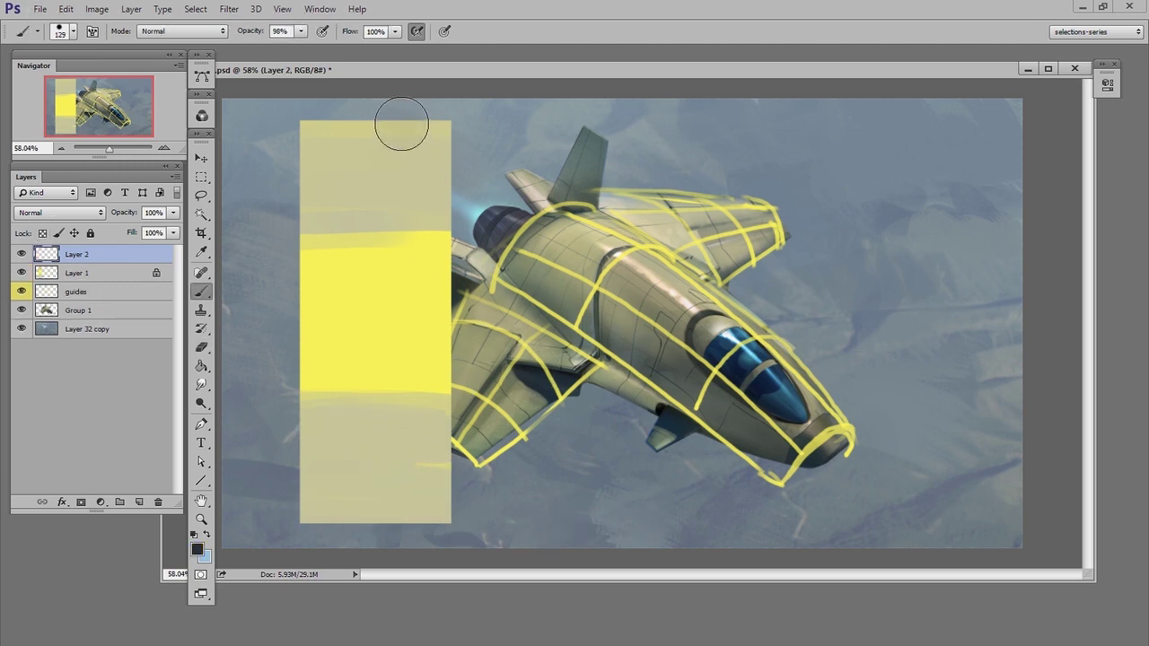
mouse_move(403, 115)
left_mouse_down()
mouse_move(413, 347)
mouse_move(402, 523)
mouse_move(446, 153)
mouse_move(415, 449)
mouse_move(413, 314)
left_mouse_up()
key("ctrl+alt+g")
key("ctrl+e")
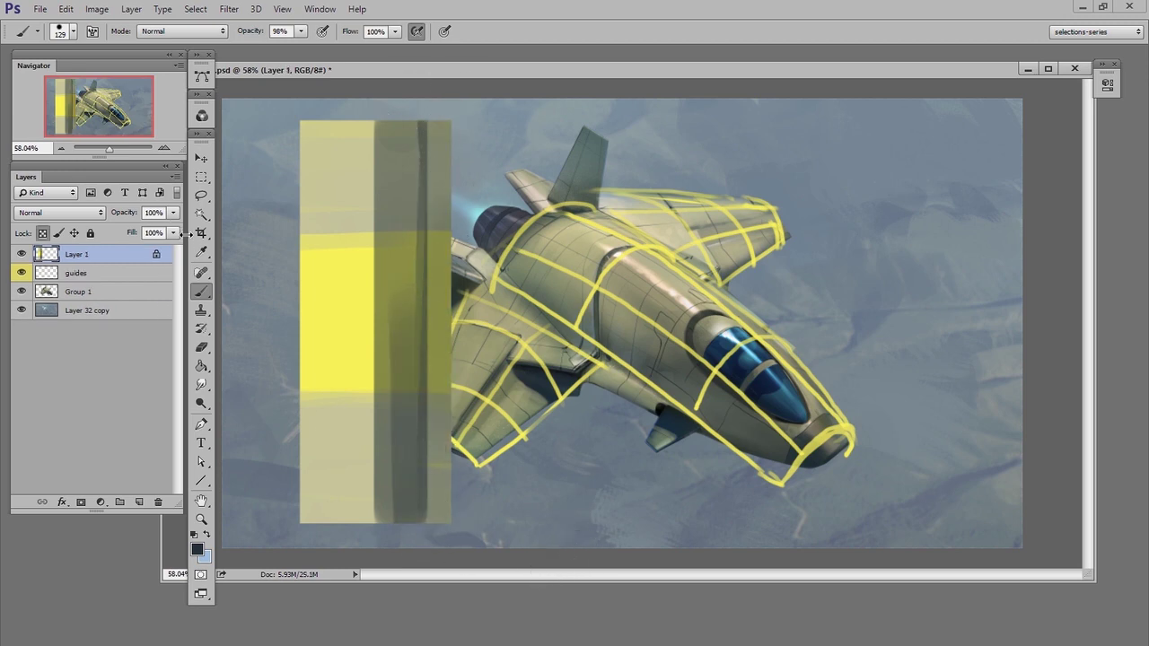
Step: Move the painted rectangle over to the plane's nose side and convert Layer 1 to a smart object
left_click(201, 158)
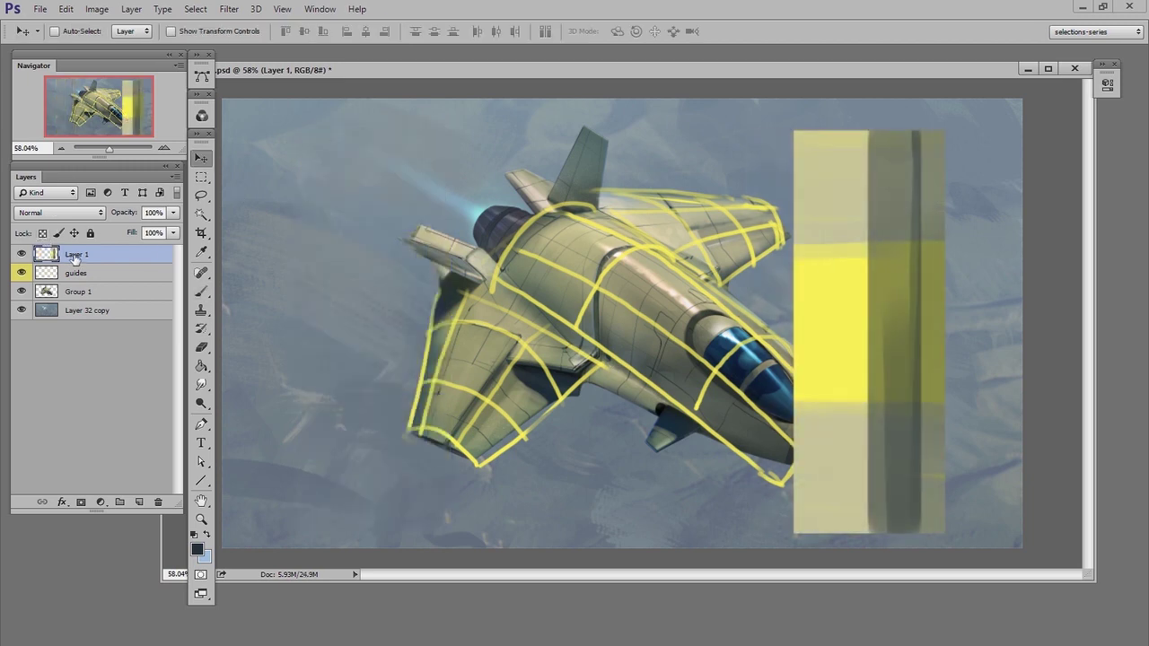
right_click(76, 258)
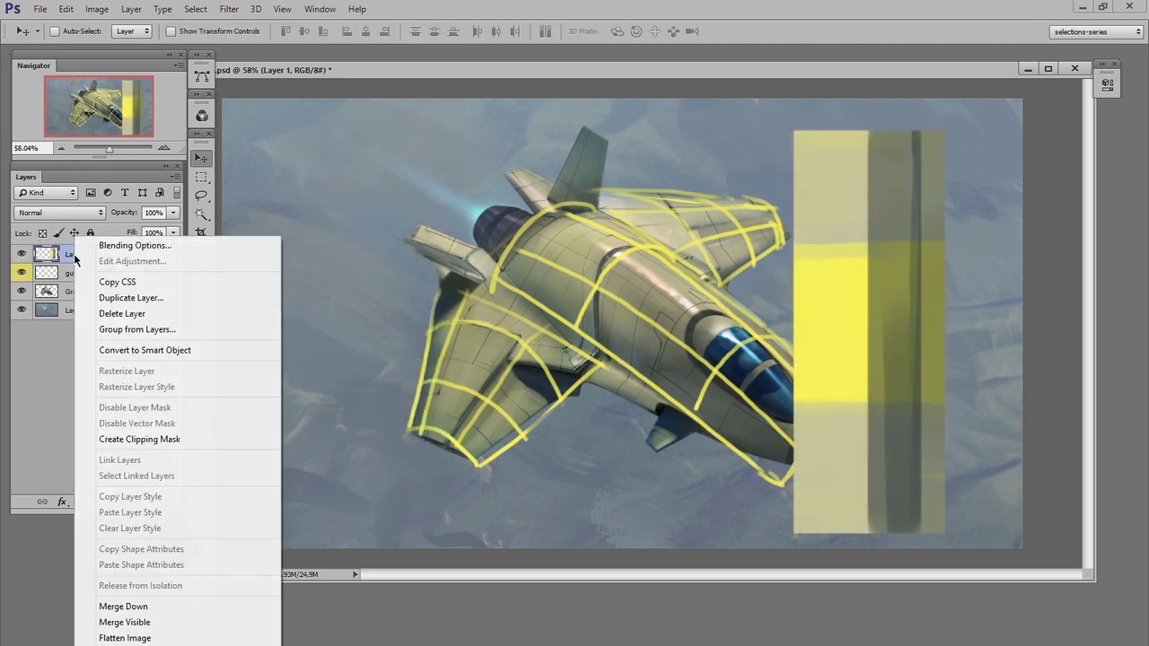
left_click(179, 352)
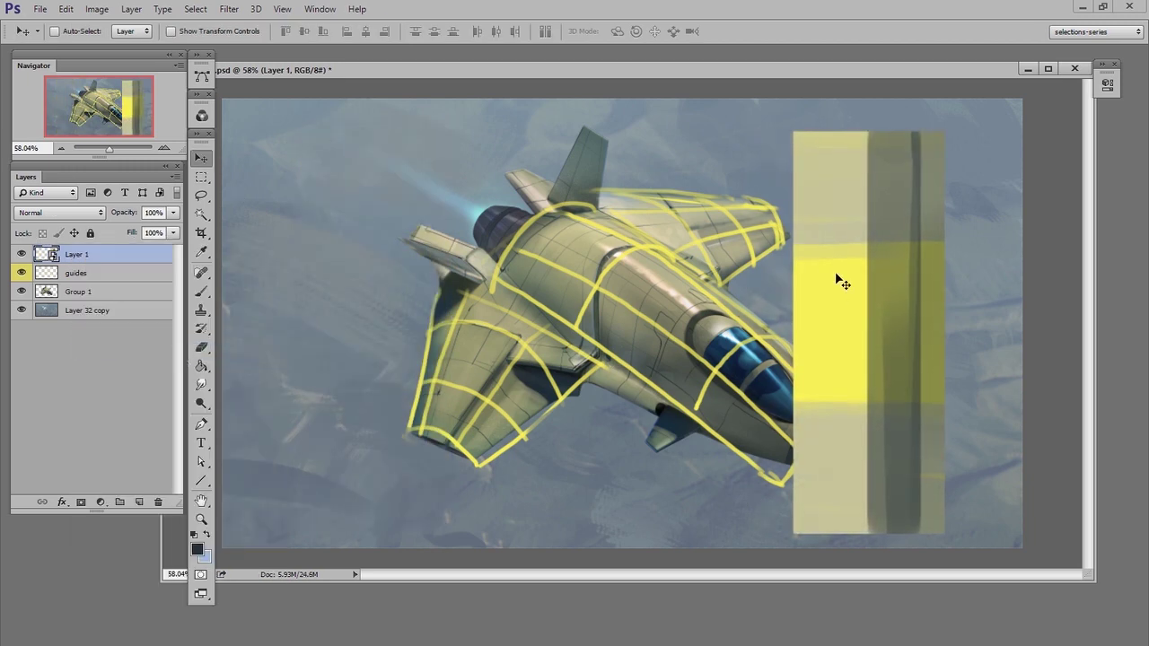
Step: Lower Layer 1's opacity to 48% and distort the rectangle's corners to roughly fit the fuselage guides
key("ctrl+t")
left_click_drag(890, 272, 789, 277)
left_click(173, 212)
left_click_drag(134, 235, 136, 233)
left_click_drag(754, 395, 776, 420)
left_click_drag(764, 132, 527, 203)
left_click_drag(796, 526, 875, 428)
left_click_drag(571, 200, 586, 188)
left_click_drag(875, 428, 897, 419)
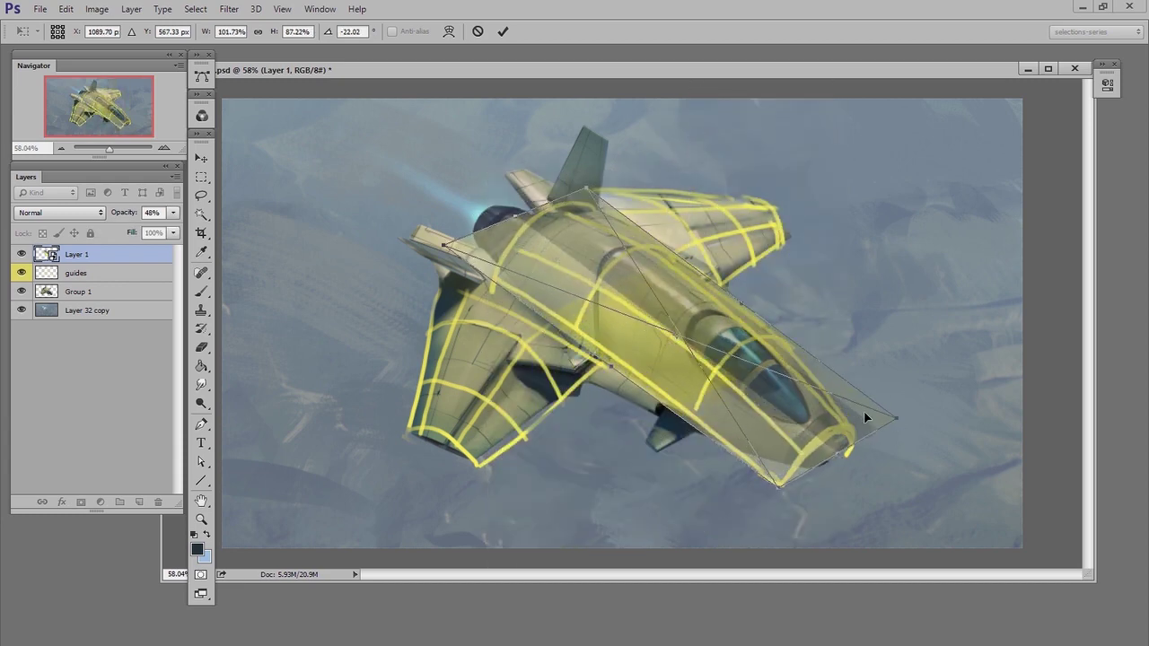
Step: Warp the nose end of the rectangle so its corners and curves follow the fuselage guides
right_click(713, 367)
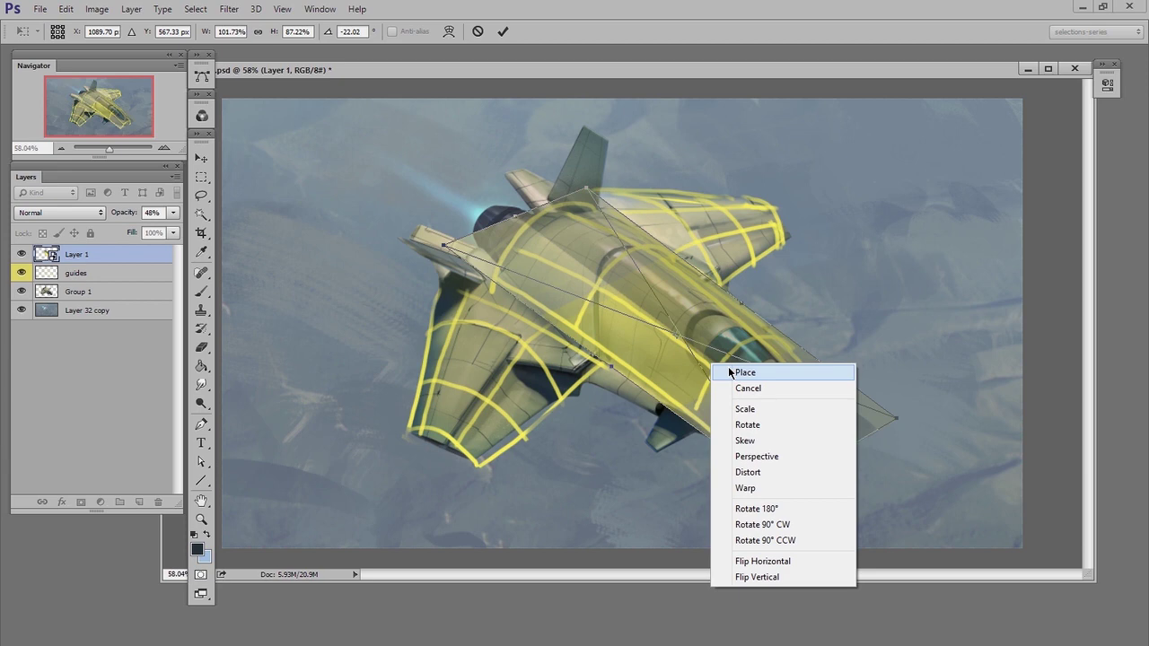
left_click(745, 489)
left_click_drag(757, 360, 793, 355)
mouse_move(670, 410)
left_mouse_down()
mouse_move(692, 427)
mouse_move(733, 361)
left_mouse_up()
mouse_move(779, 488)
left_mouse_down()
mouse_move(815, 446)
mouse_move(856, 434)
mouse_move(854, 445)
mouse_move(846, 408)
left_mouse_up()
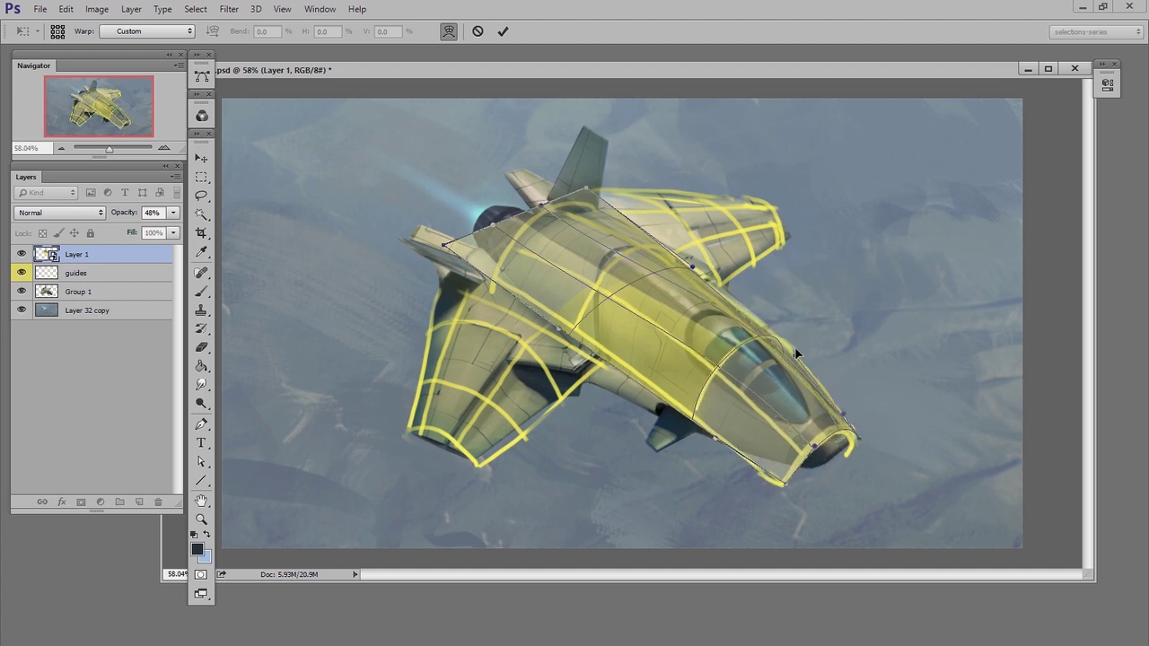
mouse_move(798, 375)
left_mouse_down()
mouse_move(795, 365)
mouse_move(775, 372)
left_mouse_up()
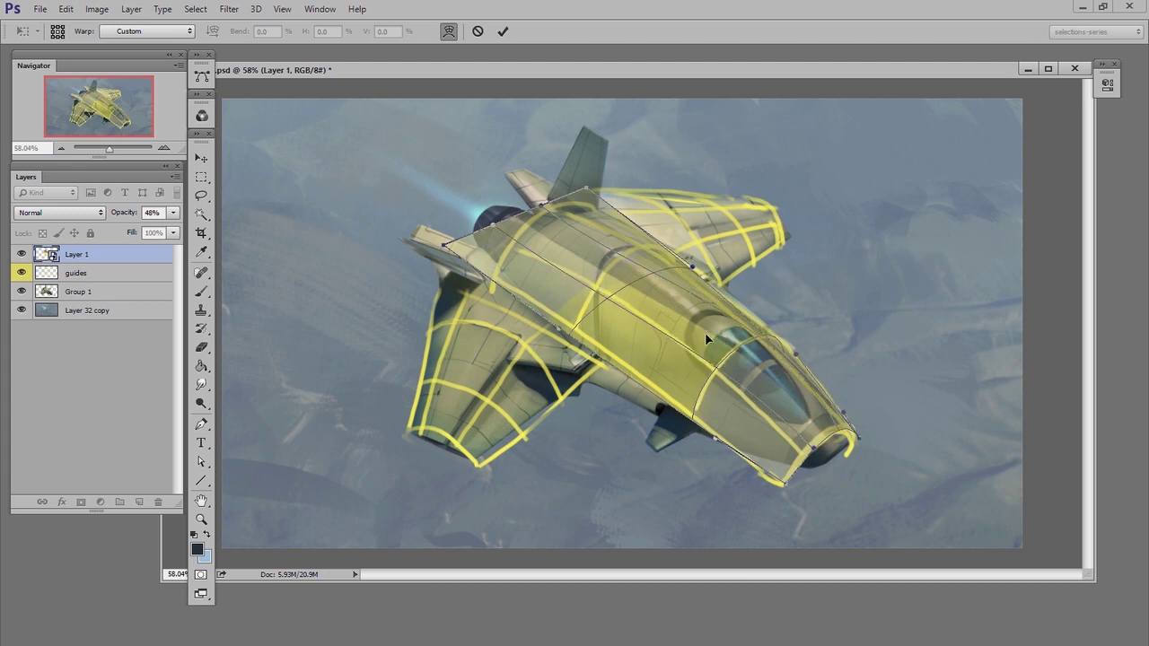
left_click_drag(706, 333, 701, 339)
Step: Warp the rear end to the guide arc by the engine, refine the fuselage edges, and apply the transformation
mouse_move(573, 192)
left_mouse_down()
mouse_move(582, 226)
mouse_move(567, 237)
left_mouse_up()
left_click_drag(440, 250, 492, 286)
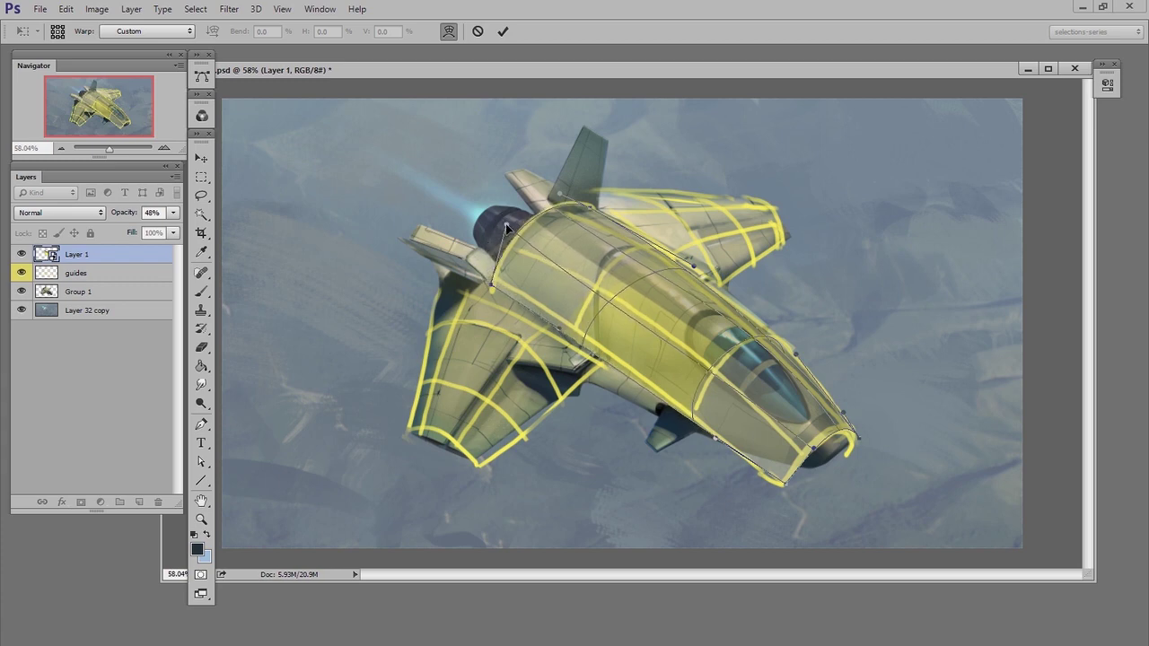
left_click_drag(690, 395, 697, 391)
left_click_drag(623, 293, 629, 297)
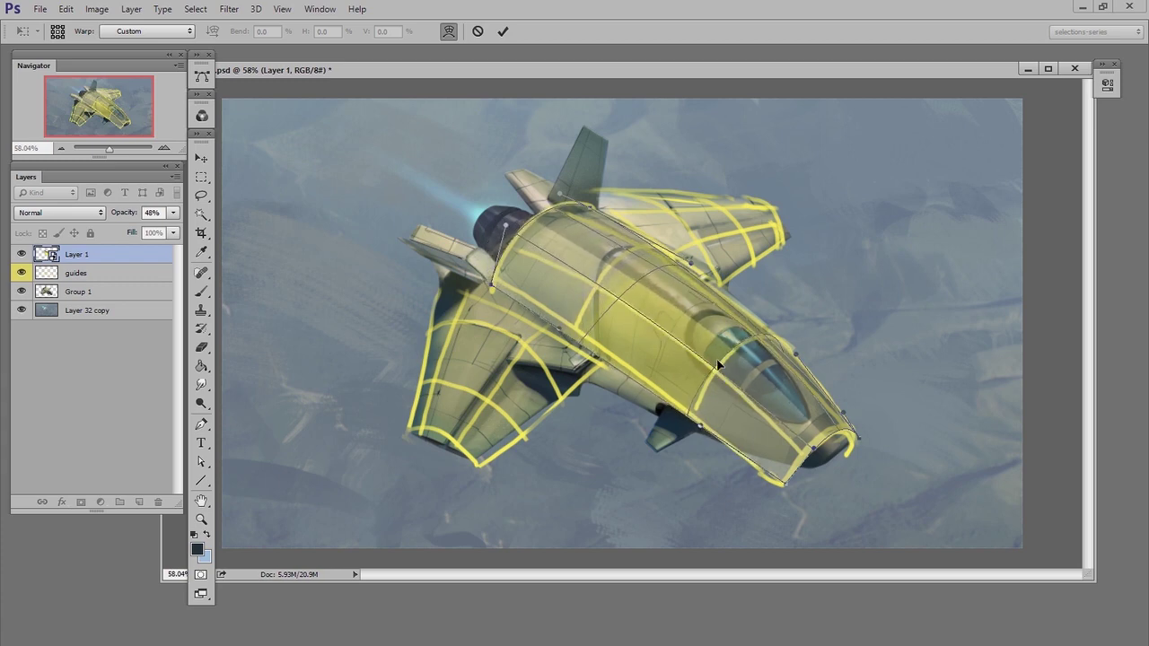
left_click_drag(785, 482, 714, 439)
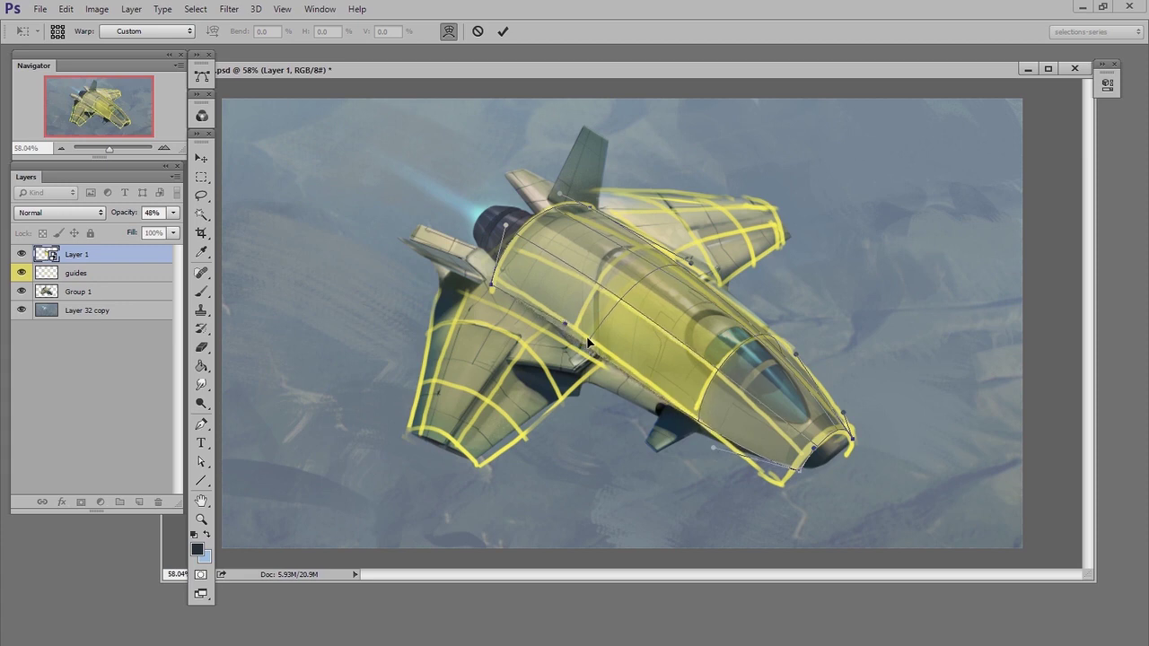
left_click_drag(503, 228, 503, 220)
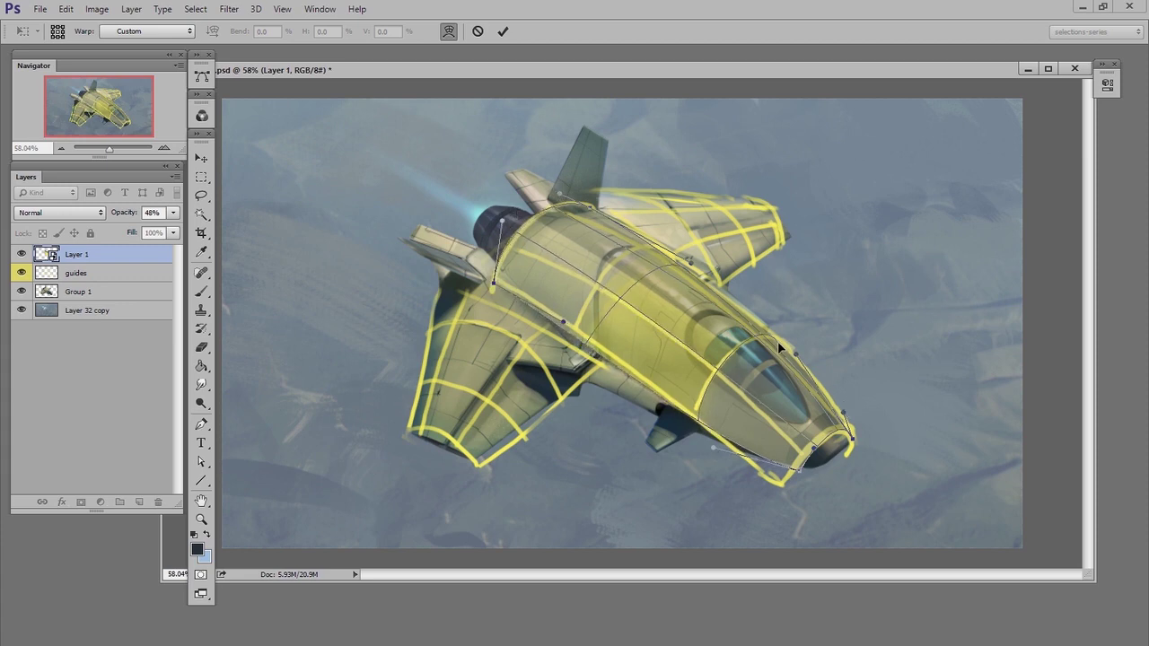
key("Return")
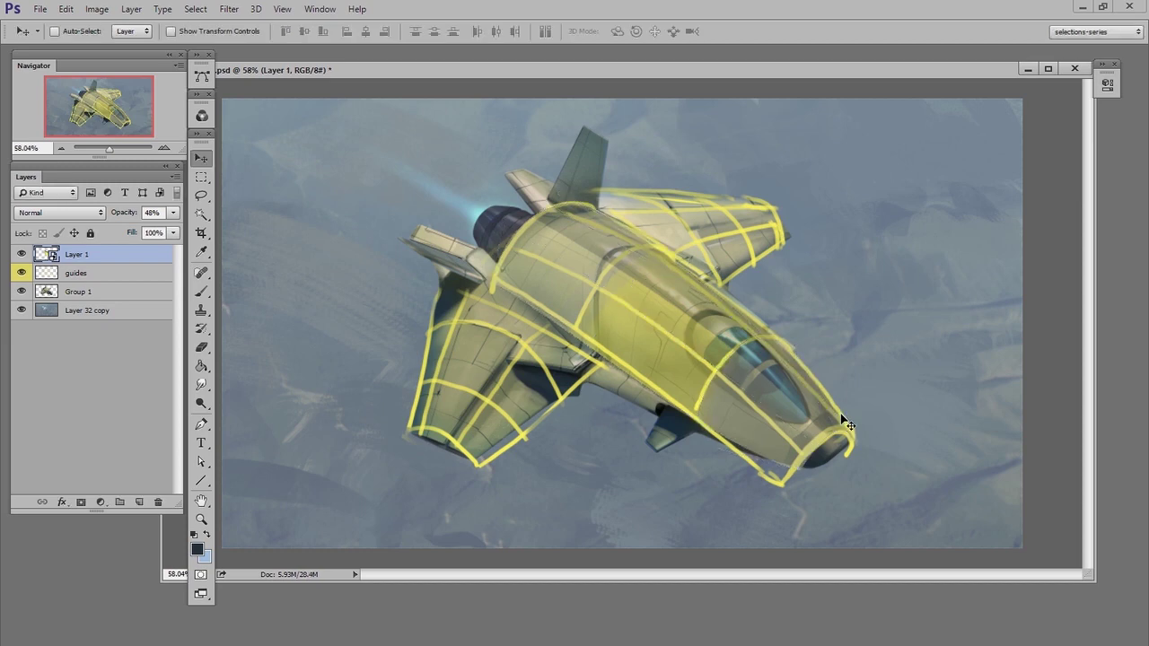
Step: Hide the guides layer and set Layer 1's opacity to 100%
left_click(21, 273)
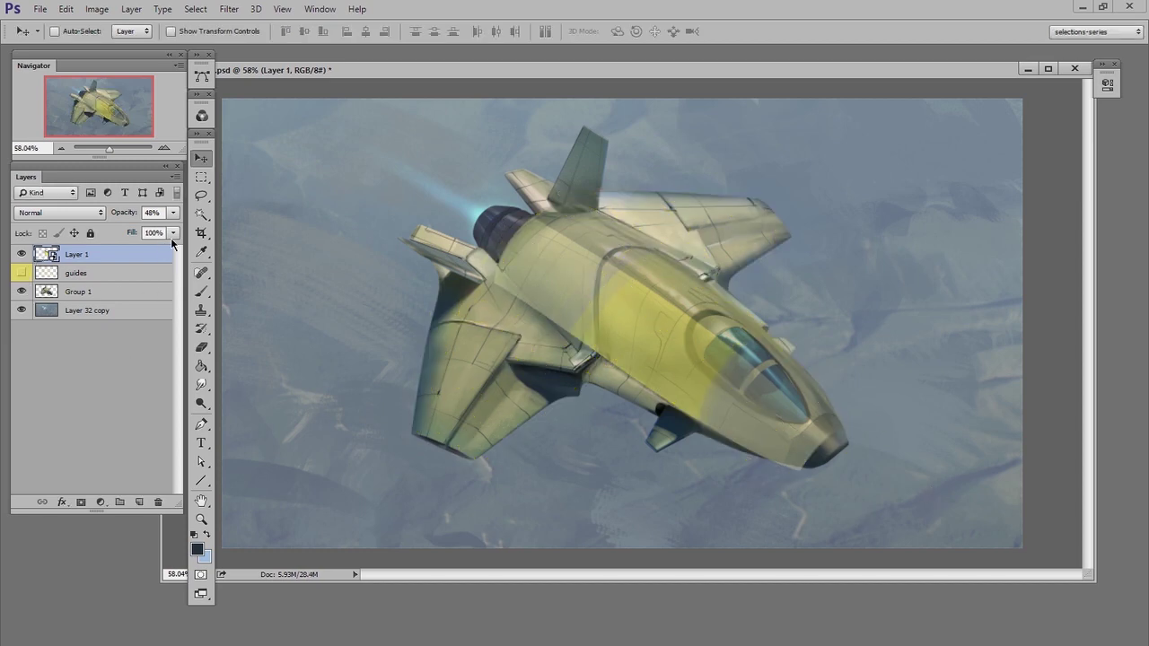
left_click(173, 213)
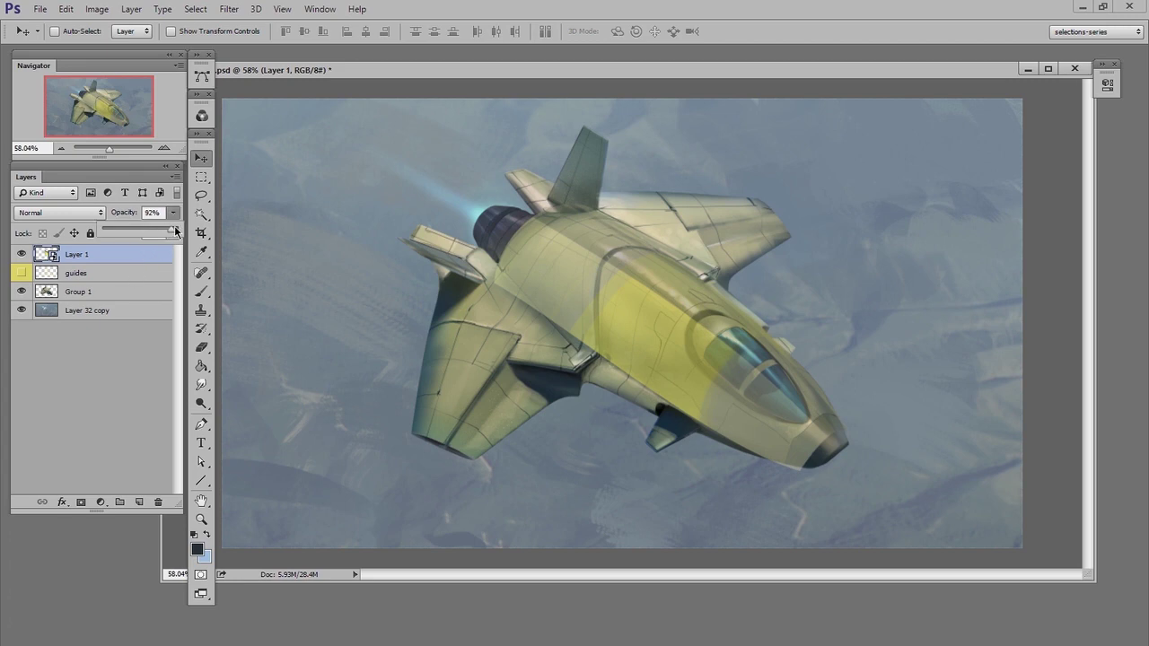
left_click_drag(176, 231, 182, 231)
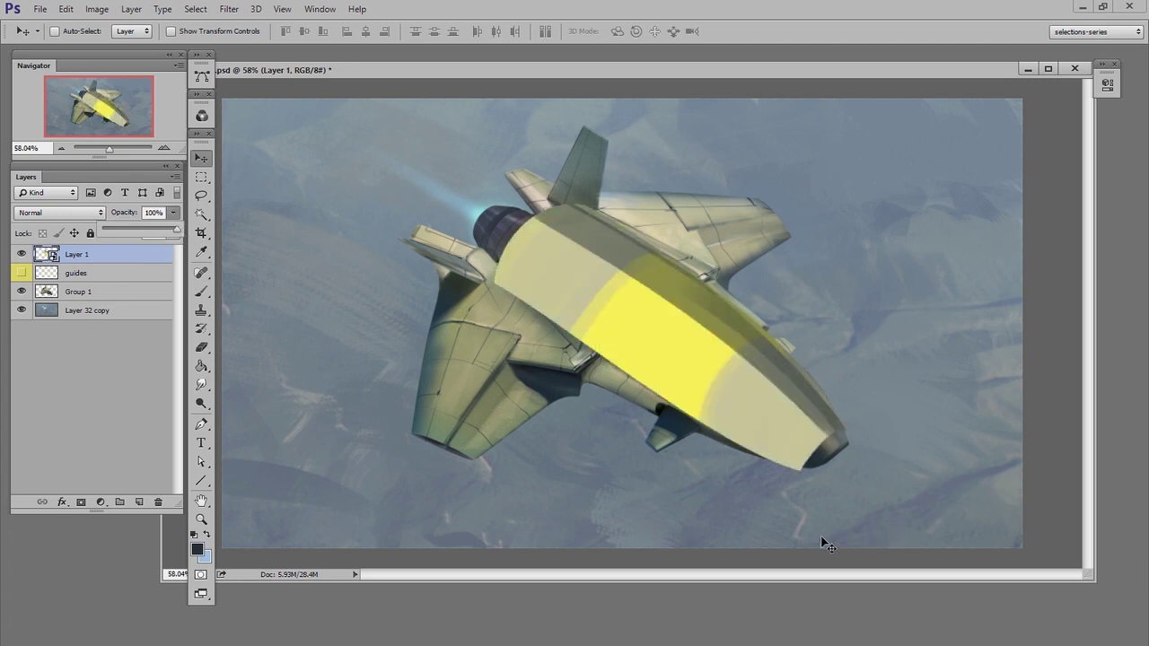
key("Return")
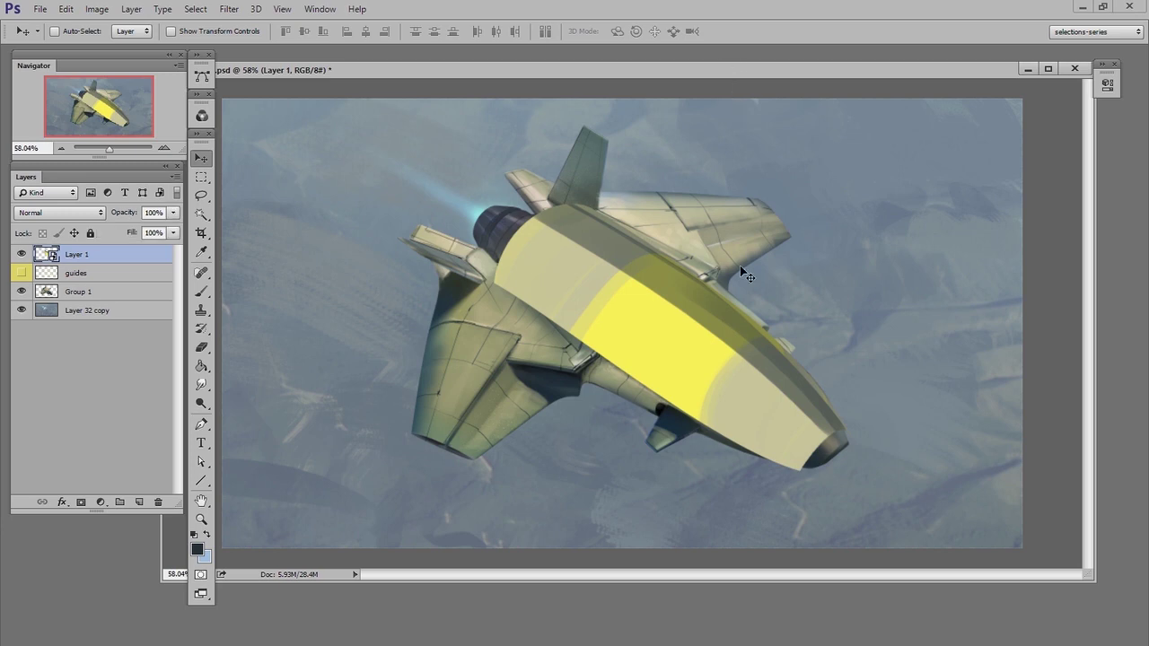
Step: Add a layer mask to Layer 1 and paint away the texture over the cockpit with a soft black brush
key("ctrl+shift+m")
key("b")
mouse_move(738, 371)
left_mouse_down()
mouse_move(704, 345)
mouse_move(814, 410)
mouse_move(853, 410)
left_mouse_up()
key("ctrl+space")
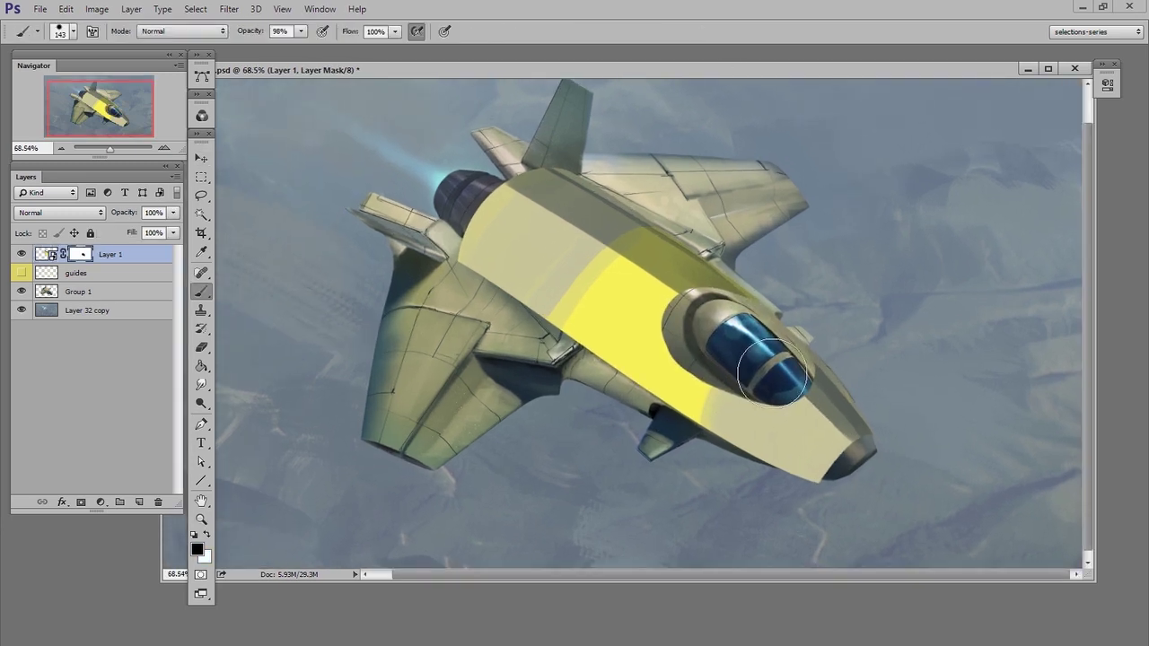
right_click(772, 372, "alt")
left_click_drag(772, 371, 804, 383)
Step: Paint white on the mask to restore the texture around the cockpit, using a smaller brush along its edge
key("x")
right_click(734, 372, "alt")
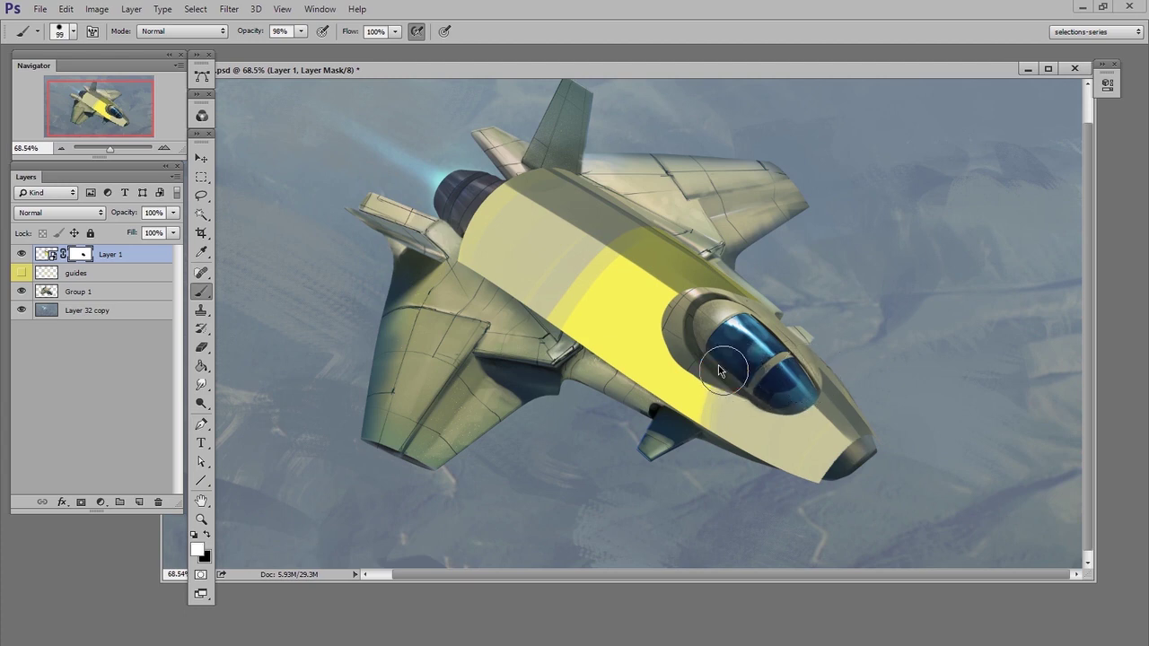
mouse_move(675, 368)
left_mouse_down()
mouse_move(659, 300)
mouse_move(676, 286)
mouse_move(661, 342)
mouse_move(729, 414)
mouse_move(672, 351)
left_mouse_up()
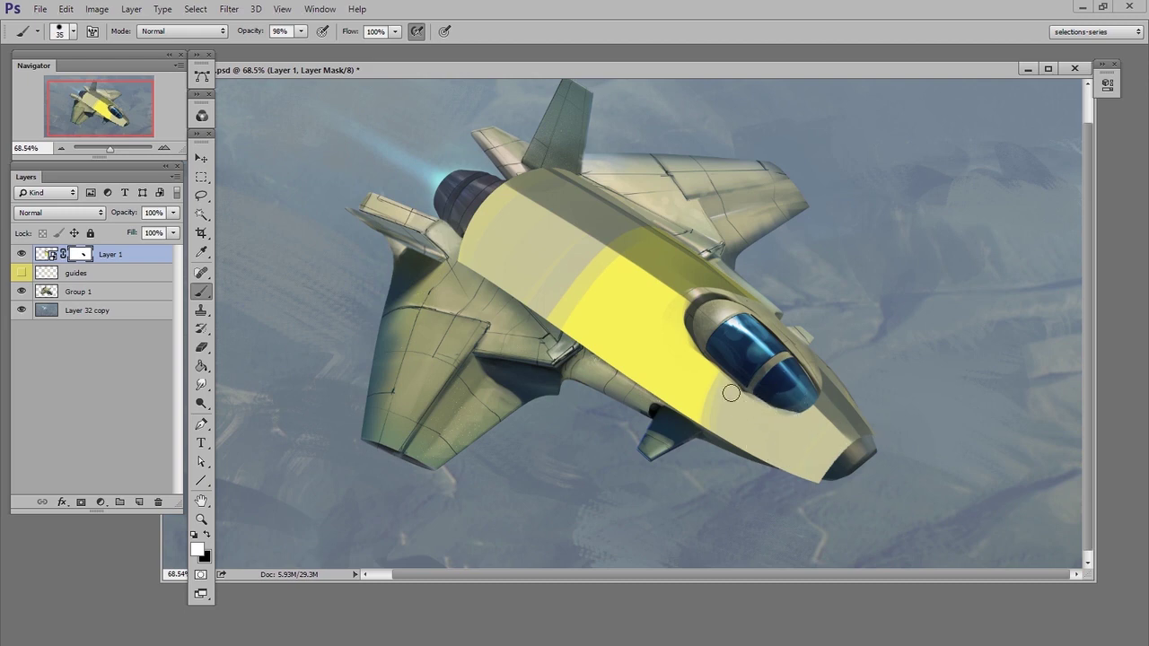
left_click_drag(684, 304, 676, 308)
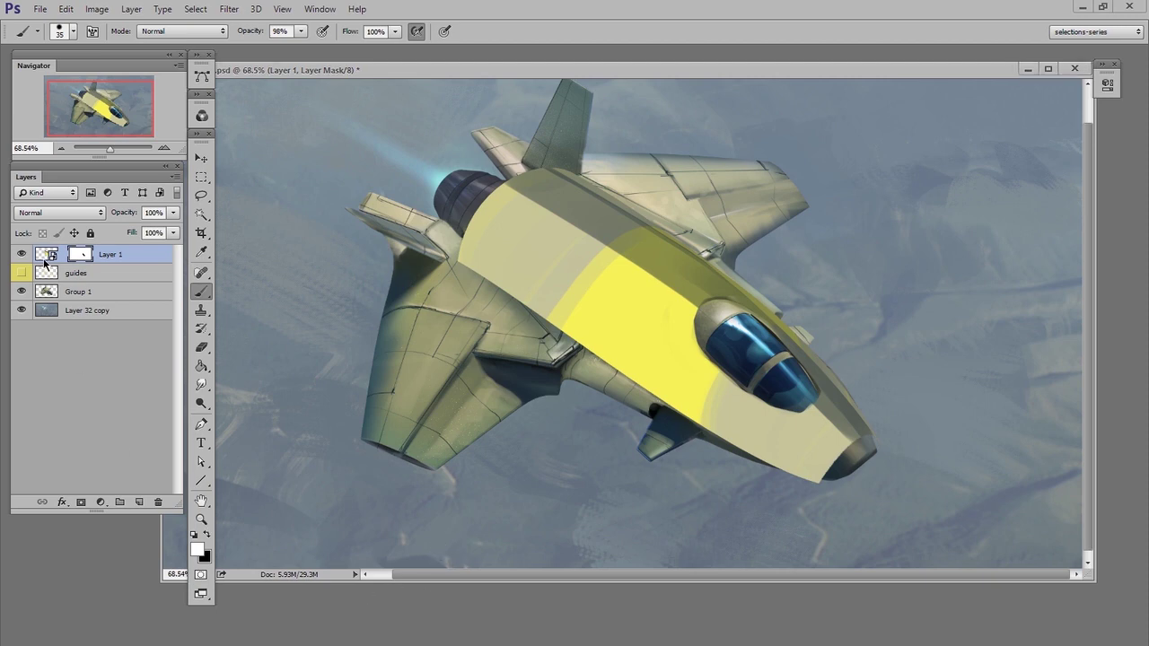
Step: Open Layer 1's smart object contents and place their window over the nose side of the plane document
double_click(44, 258)
key("Tab")
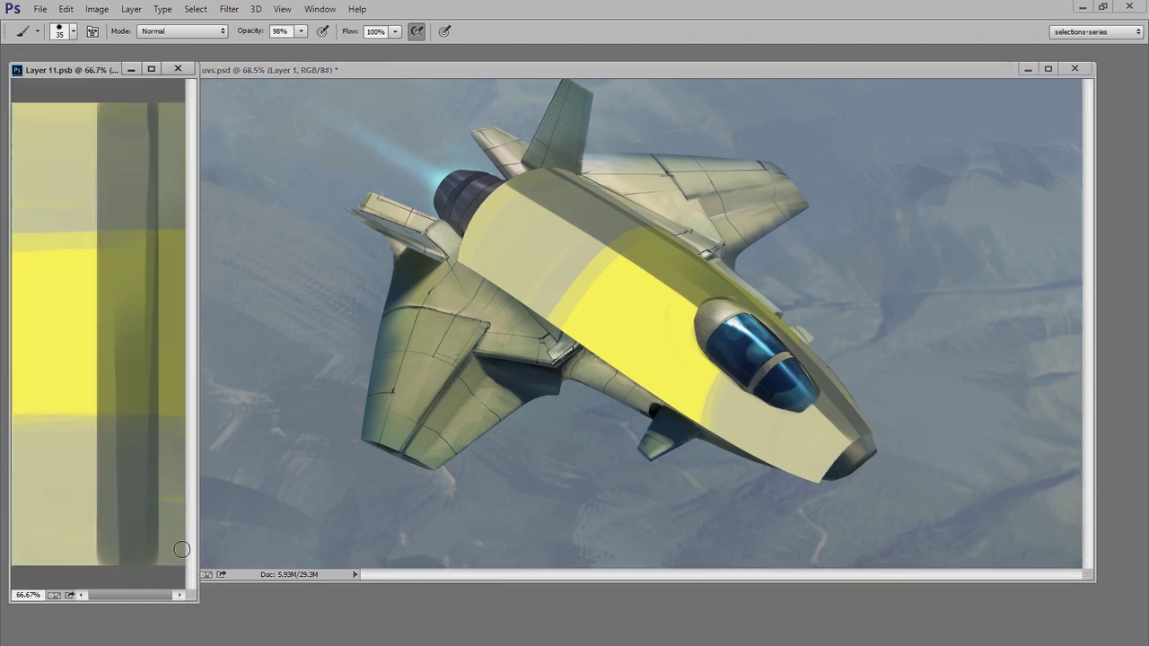
left_click_drag(100, 72, 733, 74)
key("Tab")
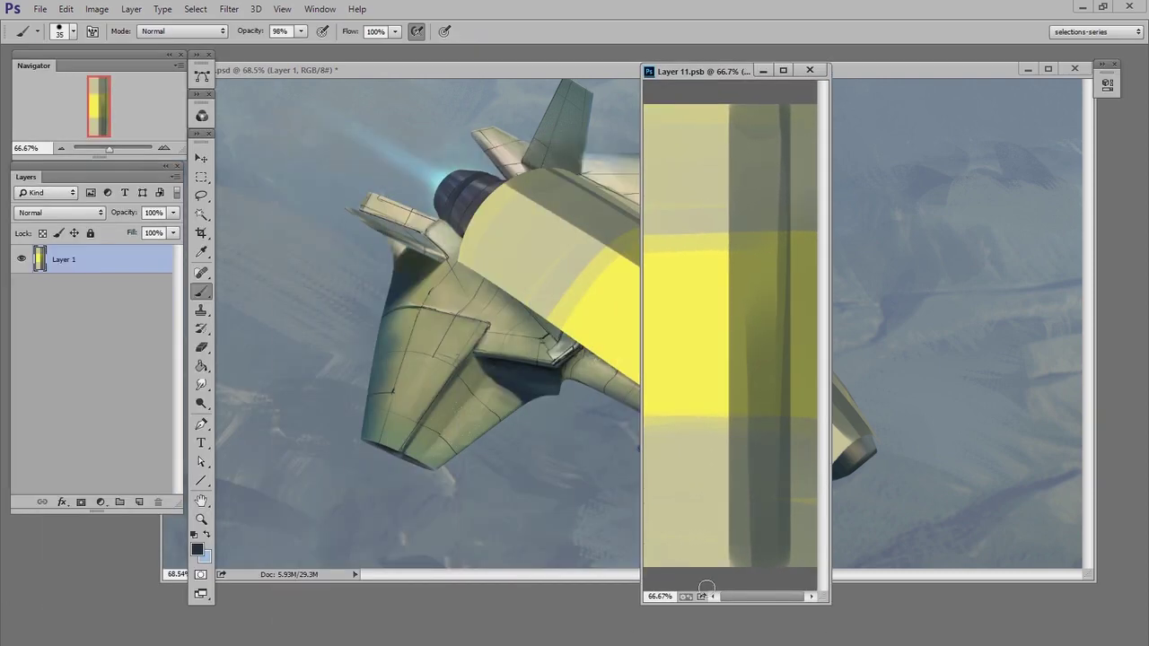
Step: Enlarge the Layer 11.psb window and paste the sticker artwork from the other open document into it as a new layer
left_click_drag(640, 607, 361, 610)
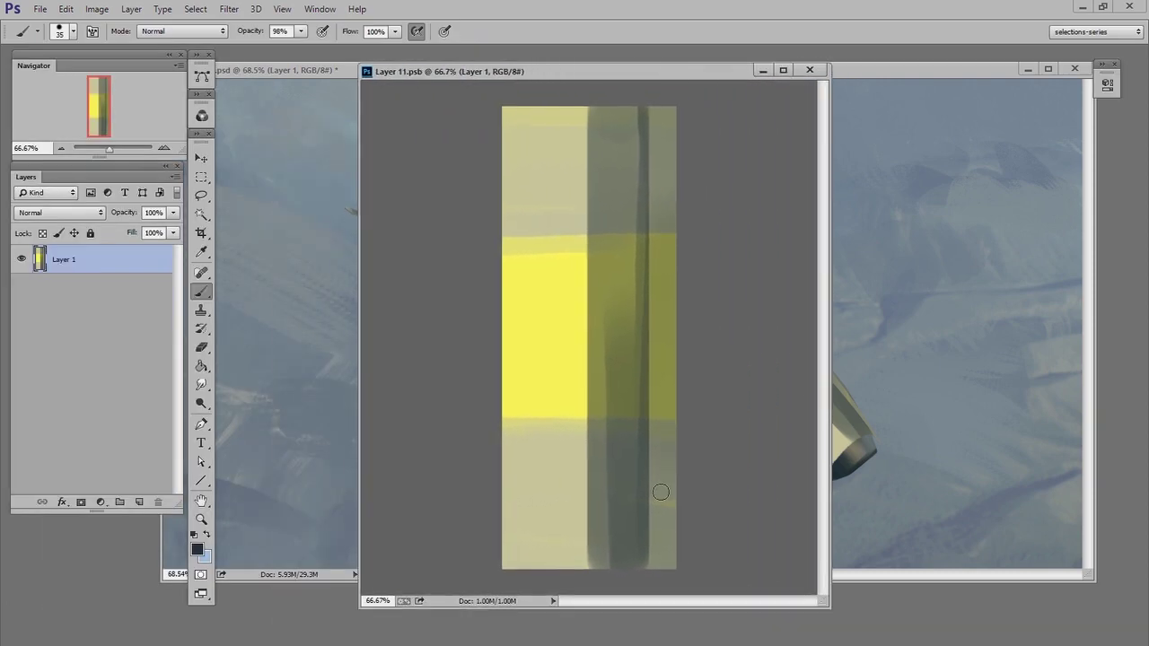
key("ctrl+Tab")
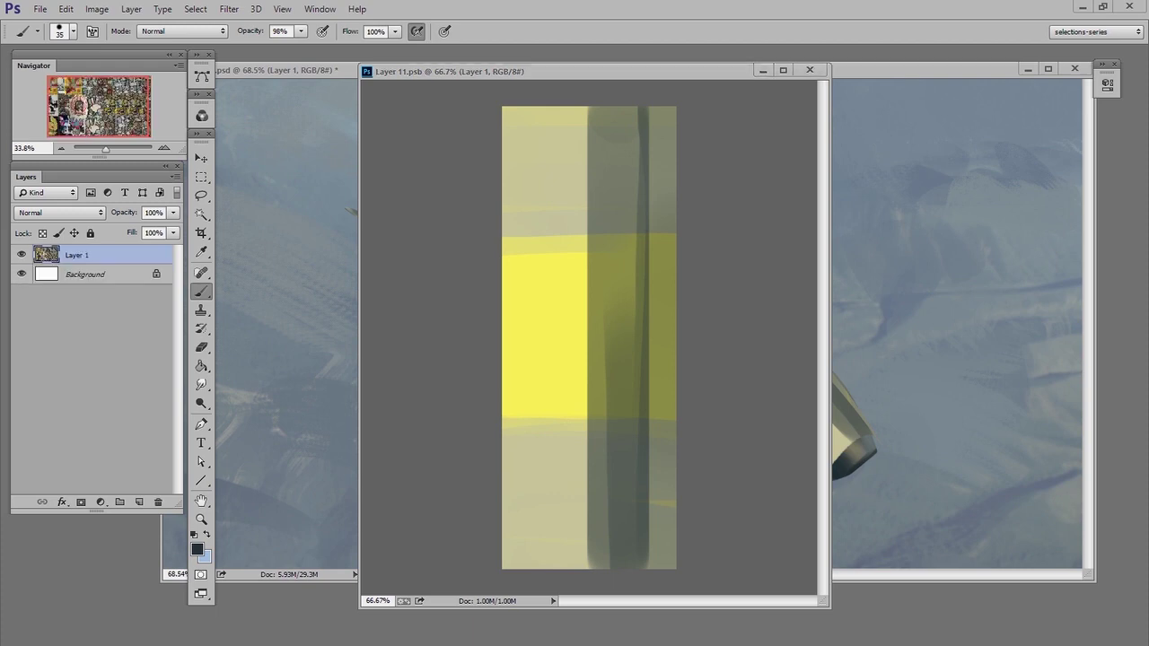
key("ctrl+Tab")
key("ctrl+v")
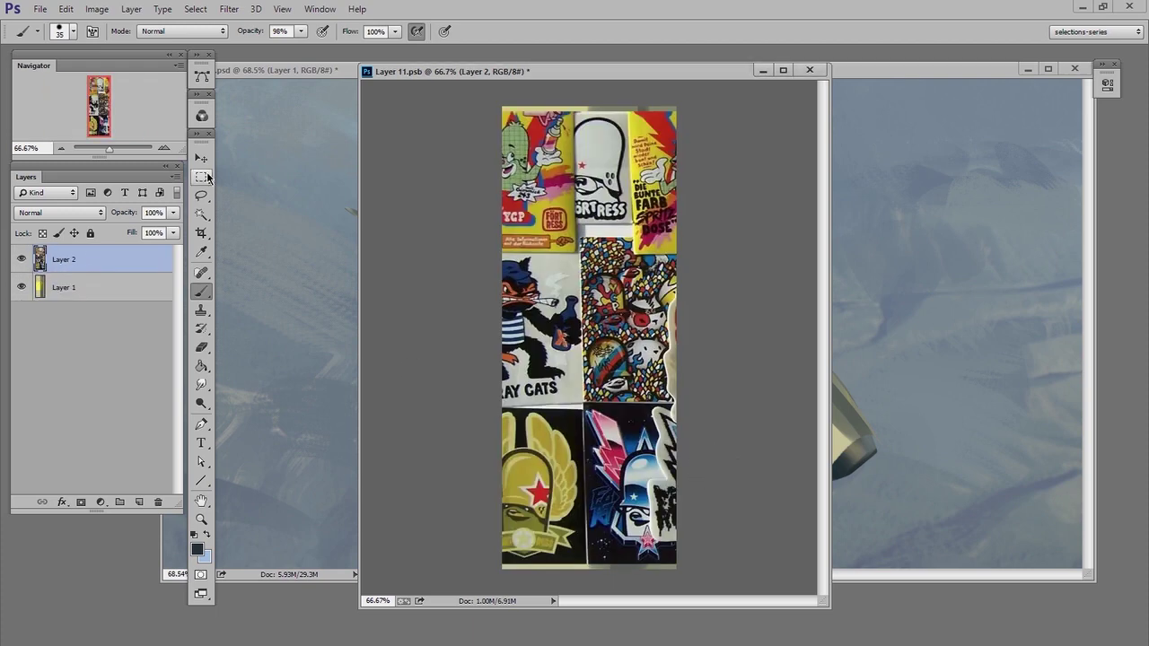
Step: Transform the pasted artwork to cover the flat texture with the winged helmet sticker centred, save, and return to the plane document
left_click(202, 158)
left_click_drag(700, 385, 673, 365)
key("ctrl+t")
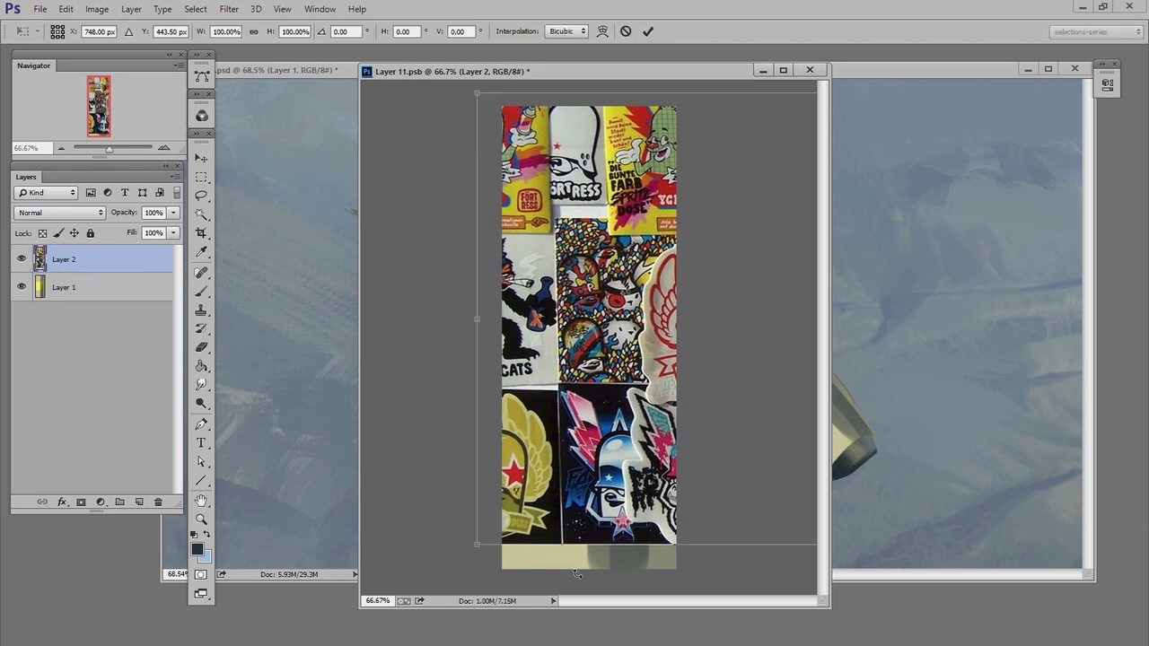
left_click_drag(813, 528, 724, 553)
key("Return")
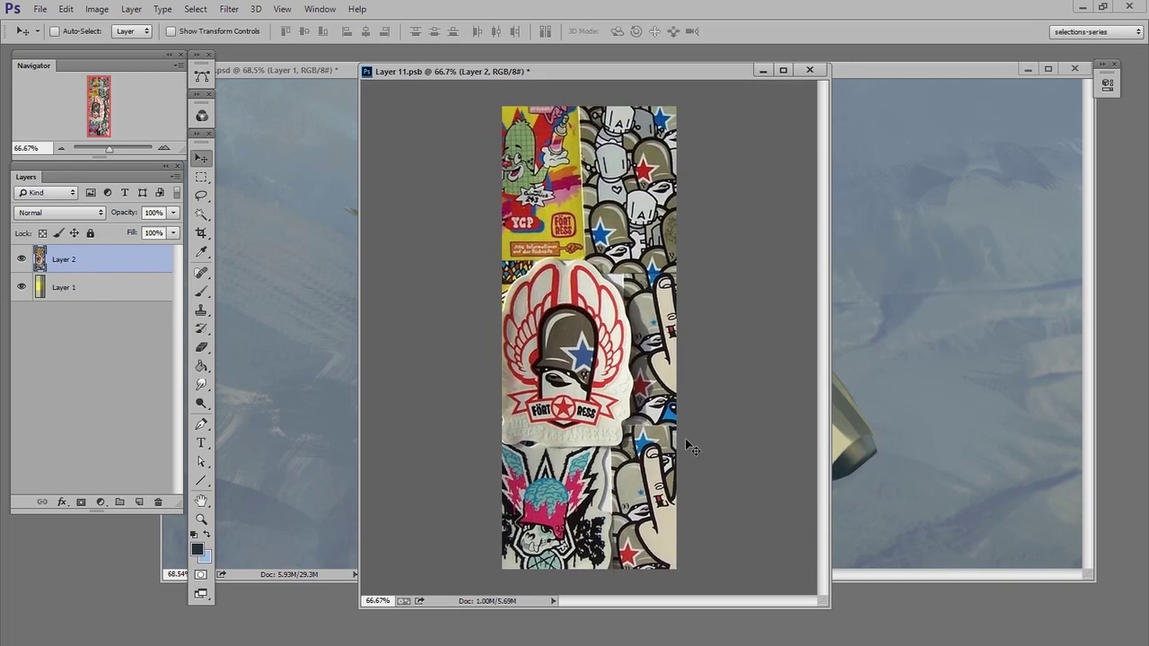
key("ctrl+s")
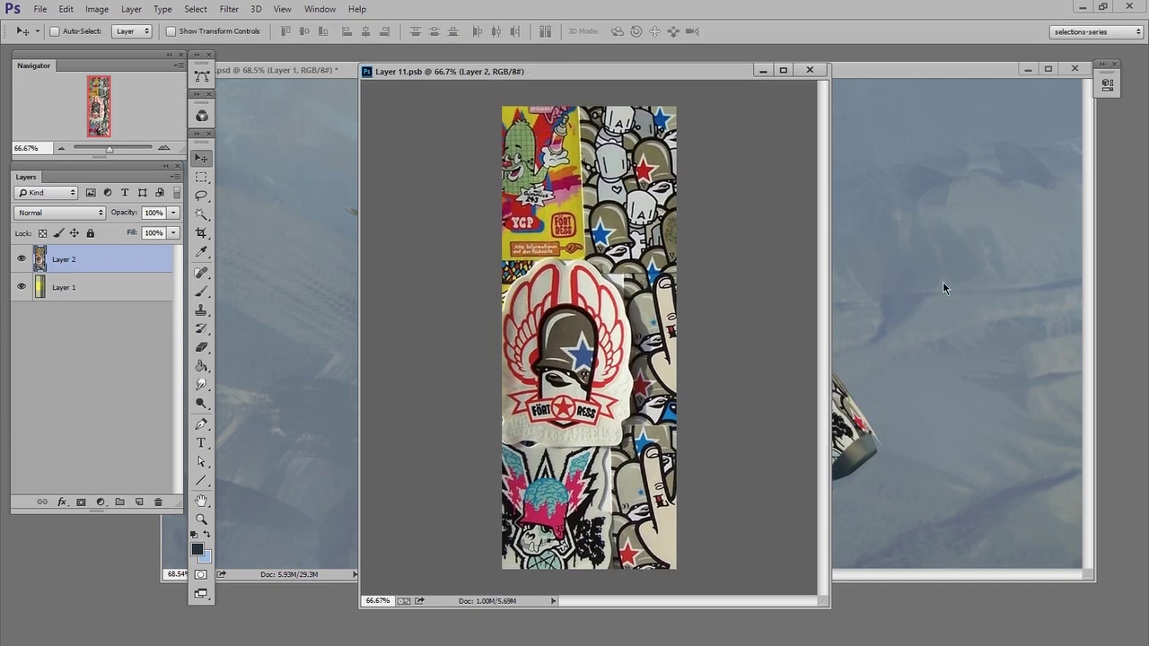
left_click(942, 282)
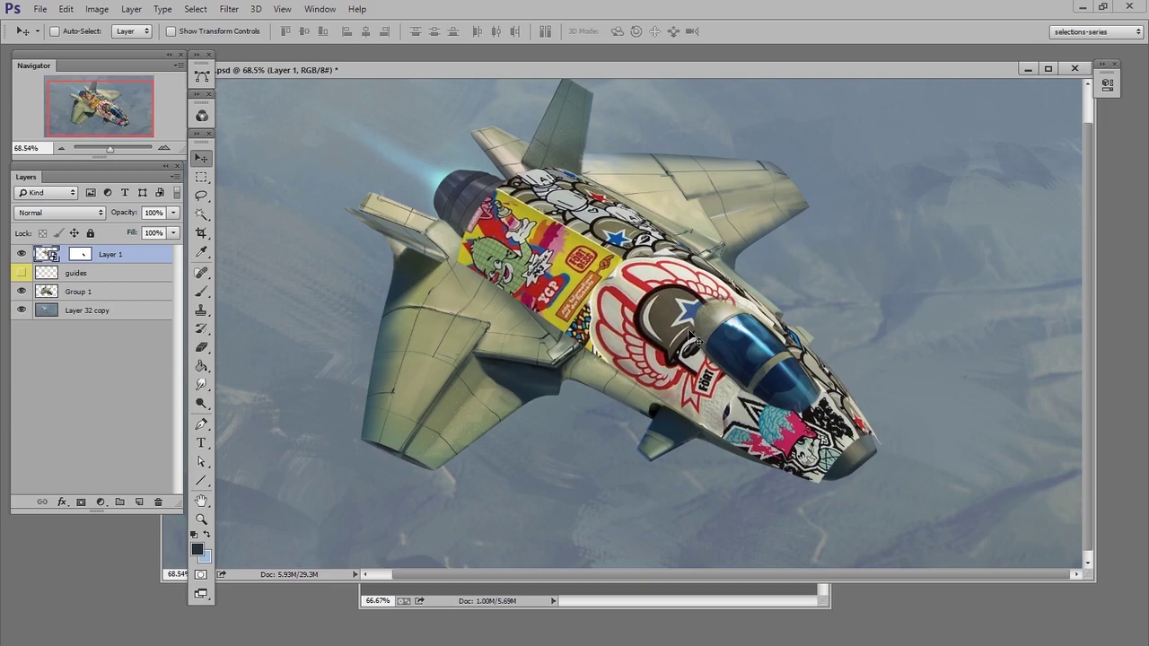
Step: Warp Layer 1 so the artwork's rear corner meets the engine and its edges follow the fuselage sides
key("ctrl+t")
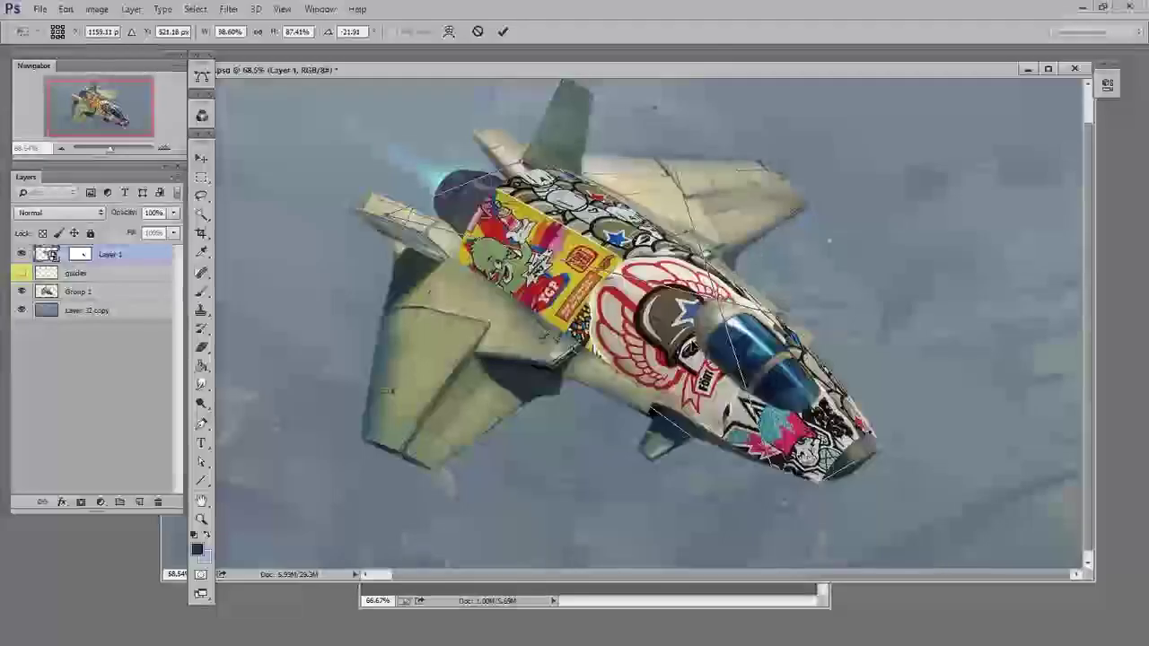
right_click(697, 344)
left_click(771, 466)
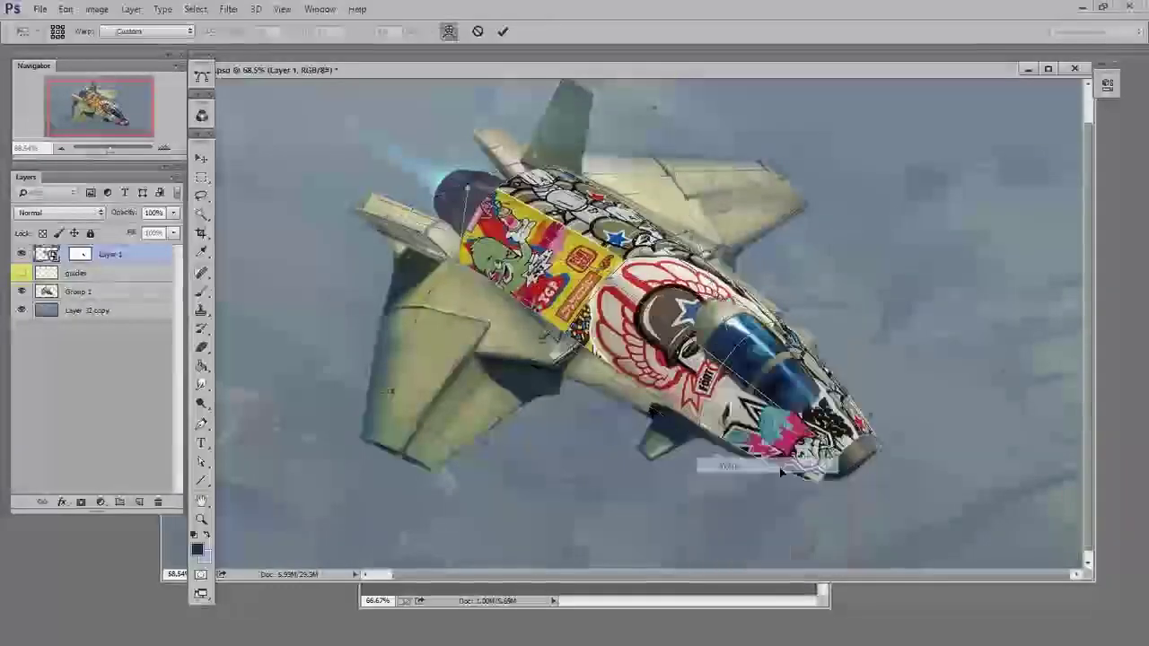
left_click(162, 149)
left_click(163, 149)
left_click_drag(606, 352, 665, 513)
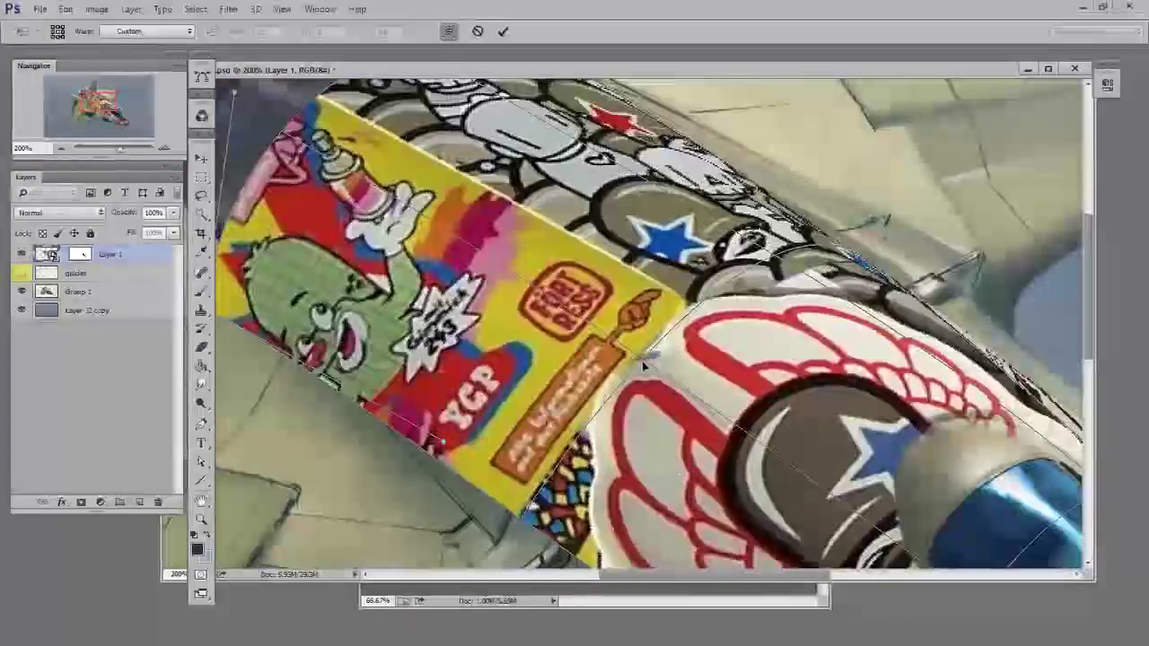
left_click_drag(644, 364, 609, 354)
left_click_drag(392, 307, 478, 334)
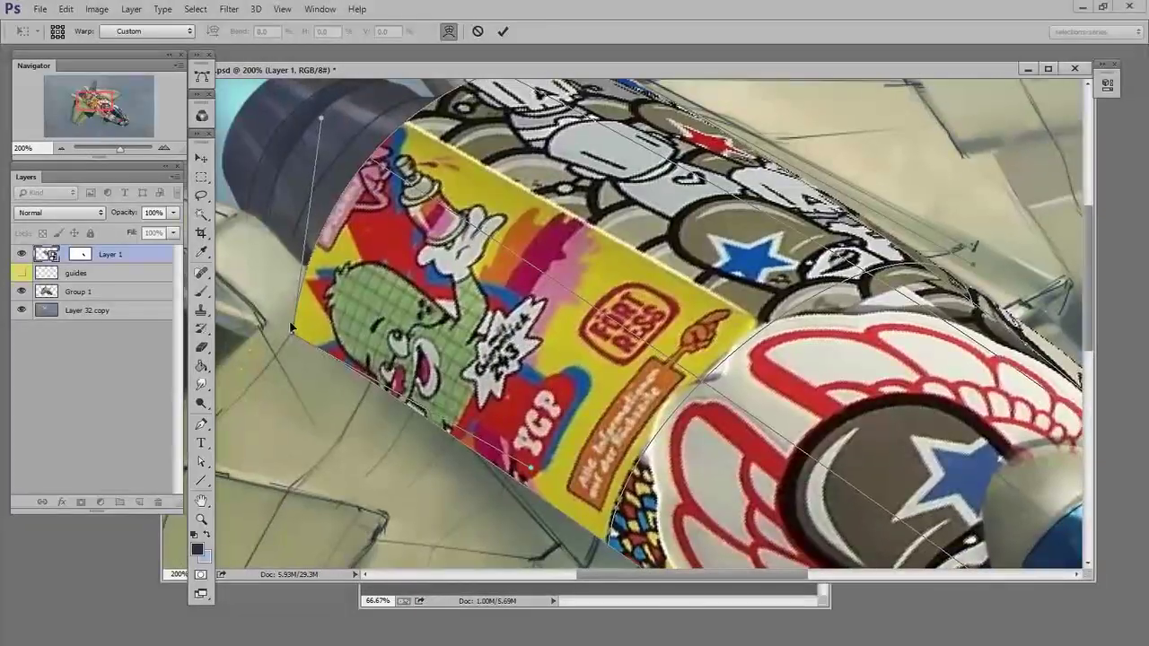
left_click(60, 149)
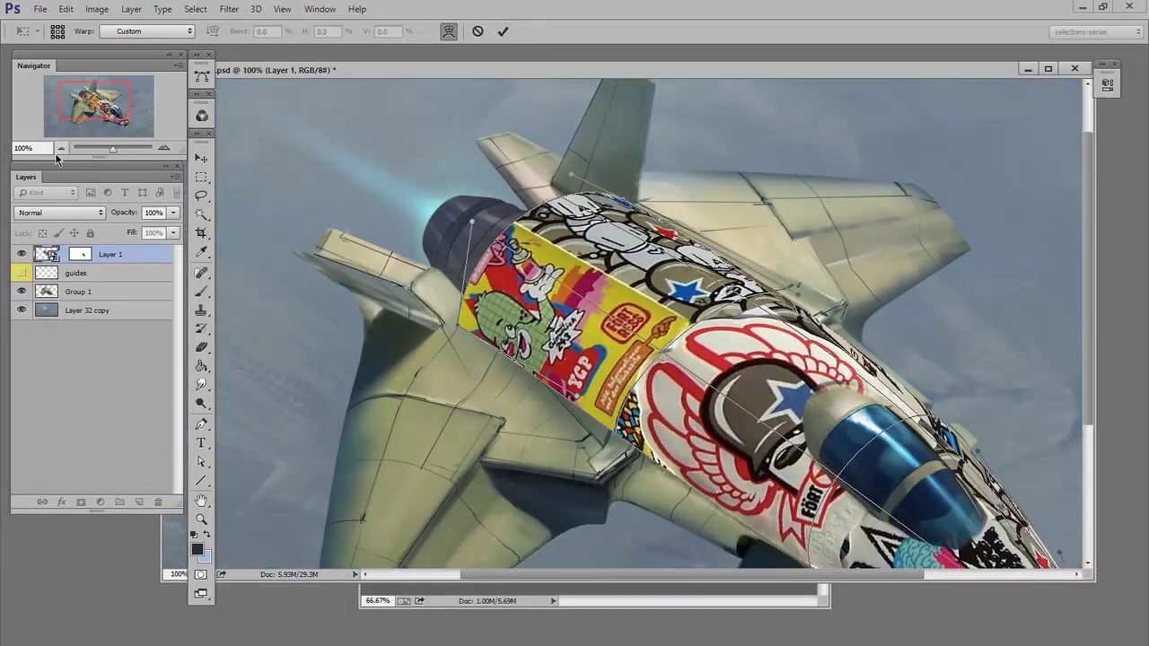
left_click_drag(646, 441, 654, 443)
left_click_drag(818, 321, 836, 328)
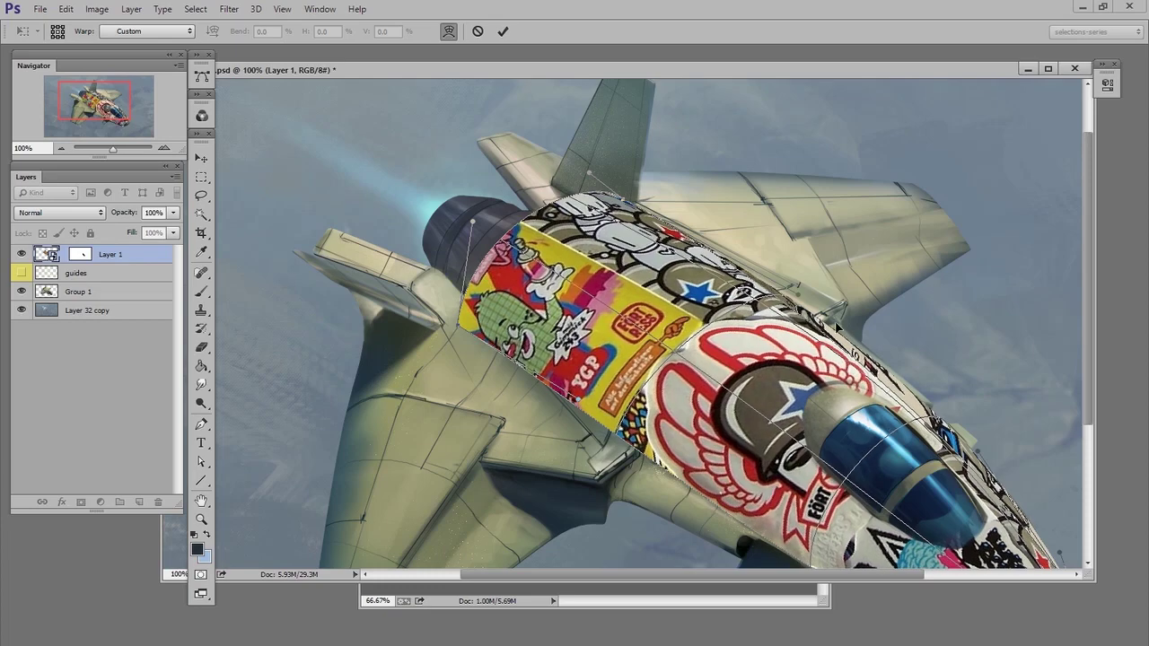
key("Return")
Step: Paint black on Layer 1's mask with a large soft 160 px brush to fade the artwork along the fuselage's outer edges
scroll(843, 499, "down", 3)
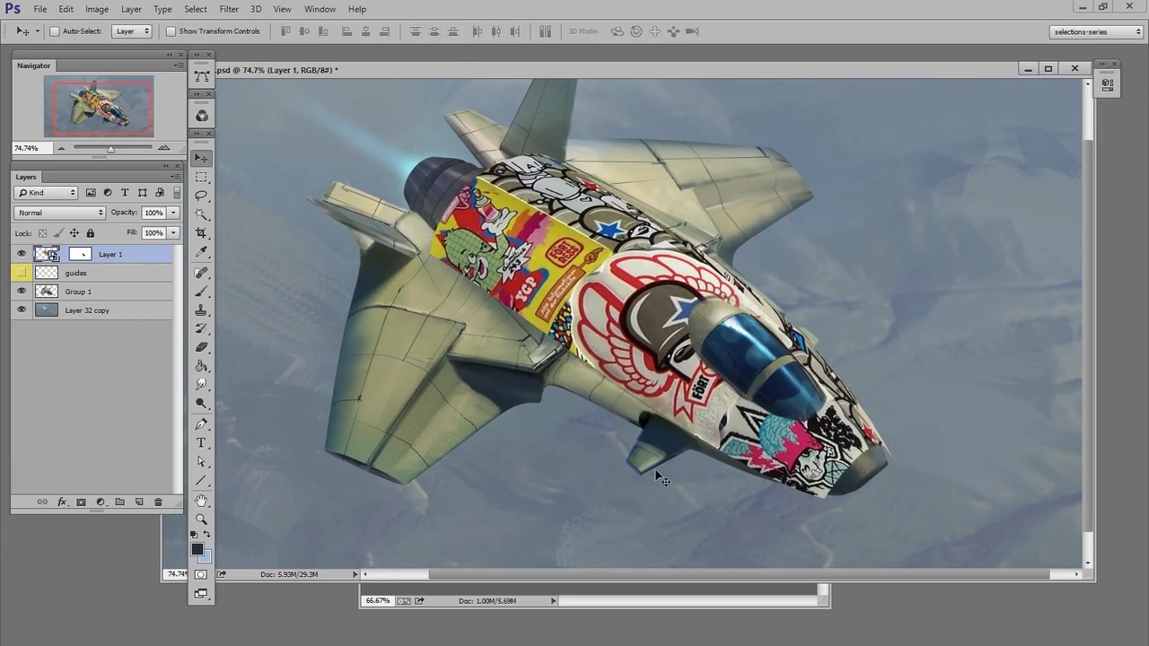
left_click(75, 256)
key("b")
right_click(600, 387)
left_click(665, 493)
left_click_drag(500, 457, 503, 456)
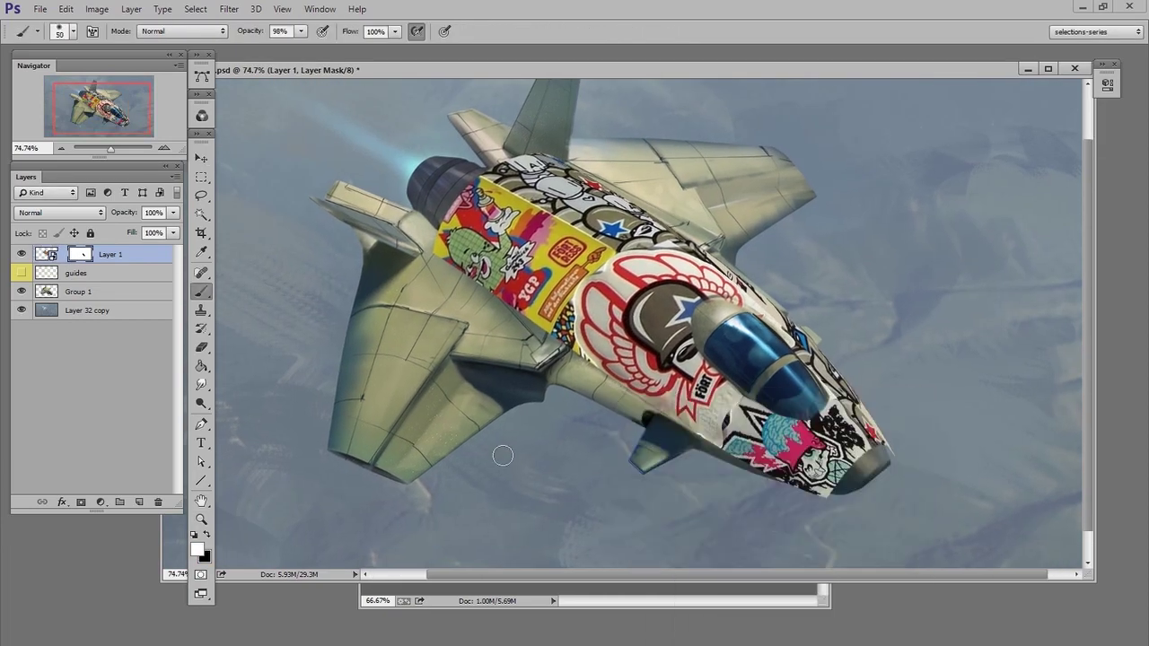
key("x")
key("bracketright")
key("bracketright")
key("bracketright")
key("bracketright")
key("bracketright")
key("bracketright")
key("bracketright")
key("bracketright")
mouse_move(547, 337)
left_mouse_down()
mouse_move(581, 359)
mouse_move(469, 326)
mouse_move(409, 281)
left_mouse_up()
left_click_drag(592, 117, 492, 123)
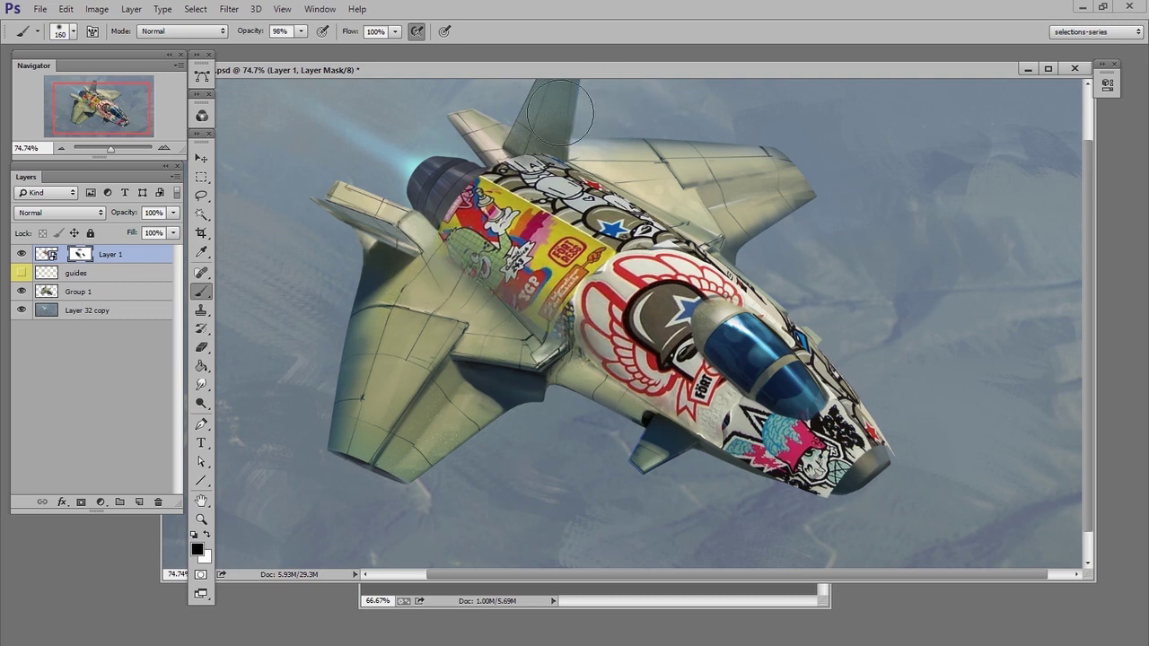
left_click_drag(851, 524, 727, 507)
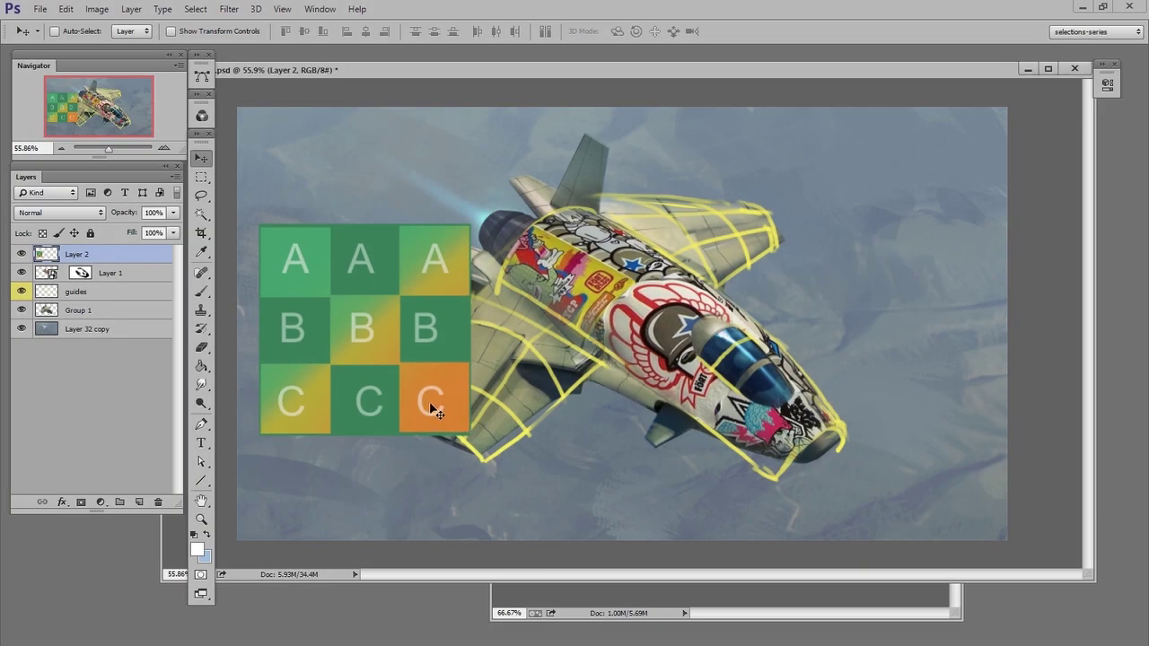
Step: Move Layer 2's lettered grid to the empty sky ahead of the plane and convert the layer to a smart object
left_click_drag(439, 408, 473, 451)
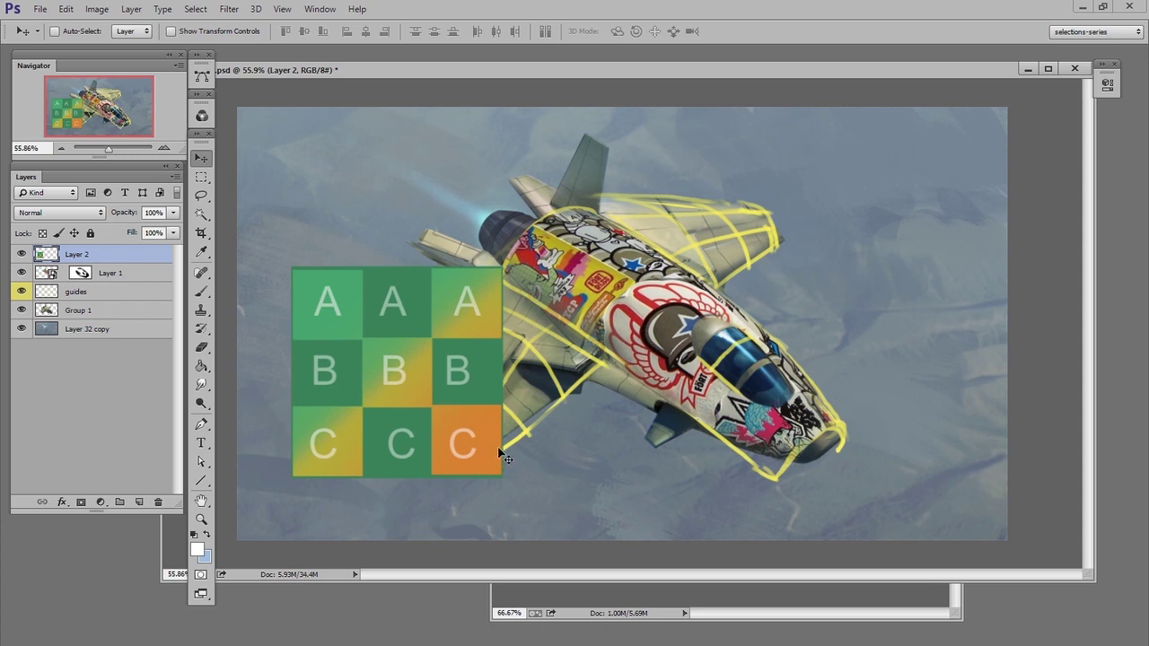
left_click_drag(440, 395, 885, 417)
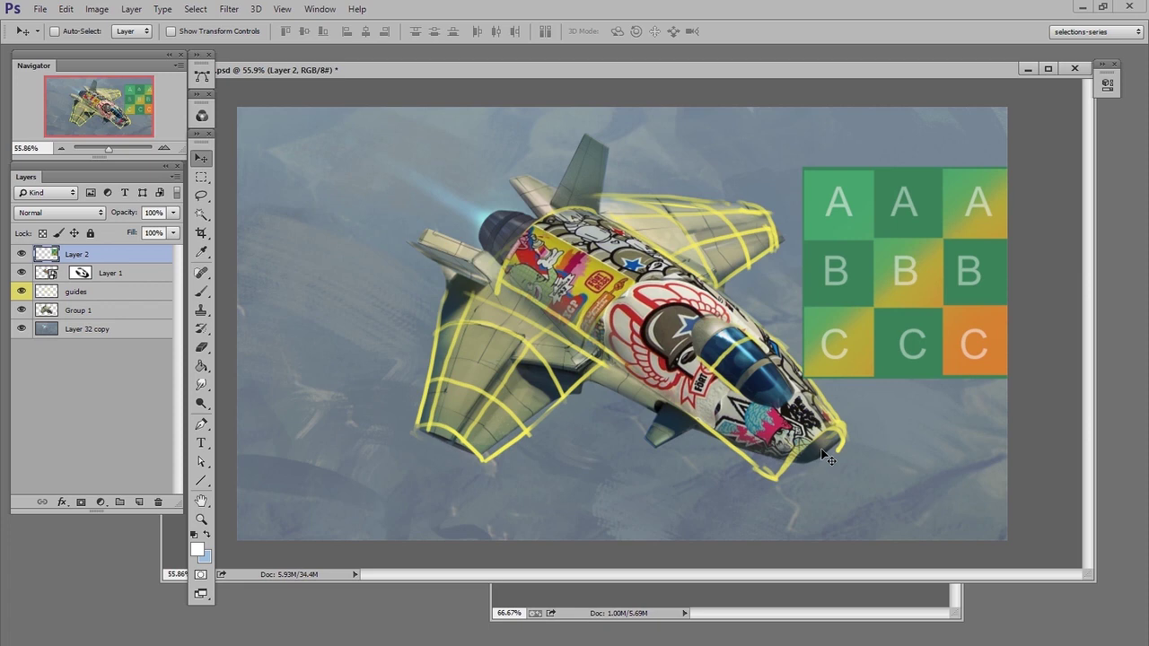
right_click(123, 257)
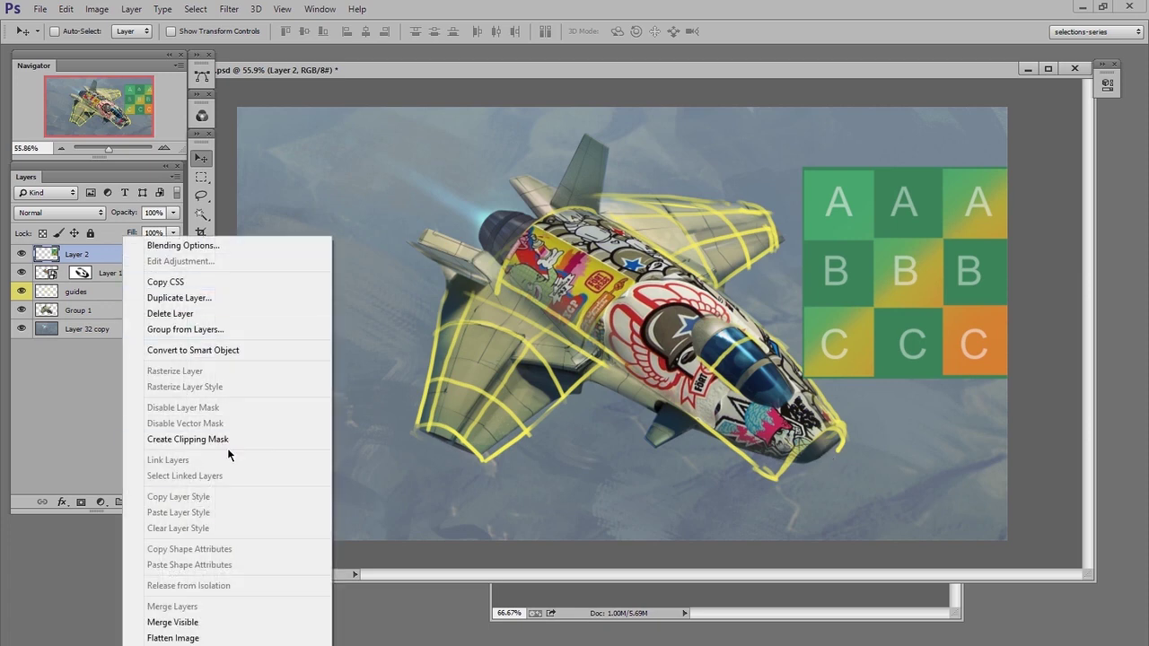
left_click(239, 351)
Step: Rename the grid smart object "wing A" and duplicate it as a layer named "wing B"
double_click(79, 255)
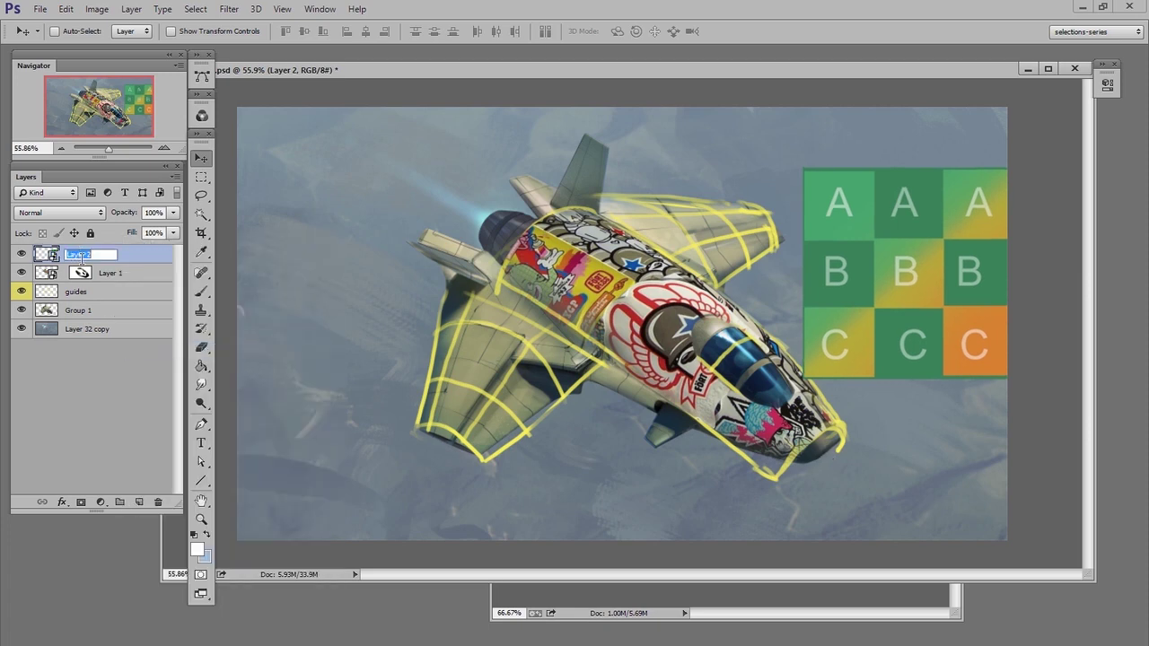
type("wing A")
key("Return")
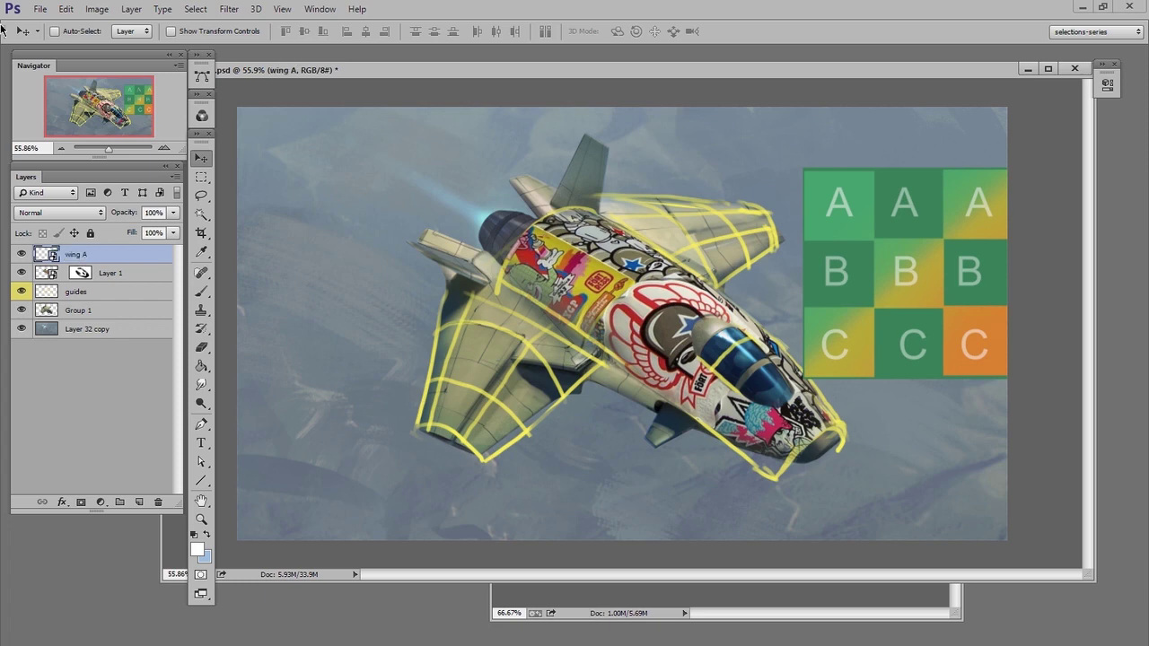
left_click_drag(108, 255, 139, 502)
double_click(92, 255)
left_click(95, 255)
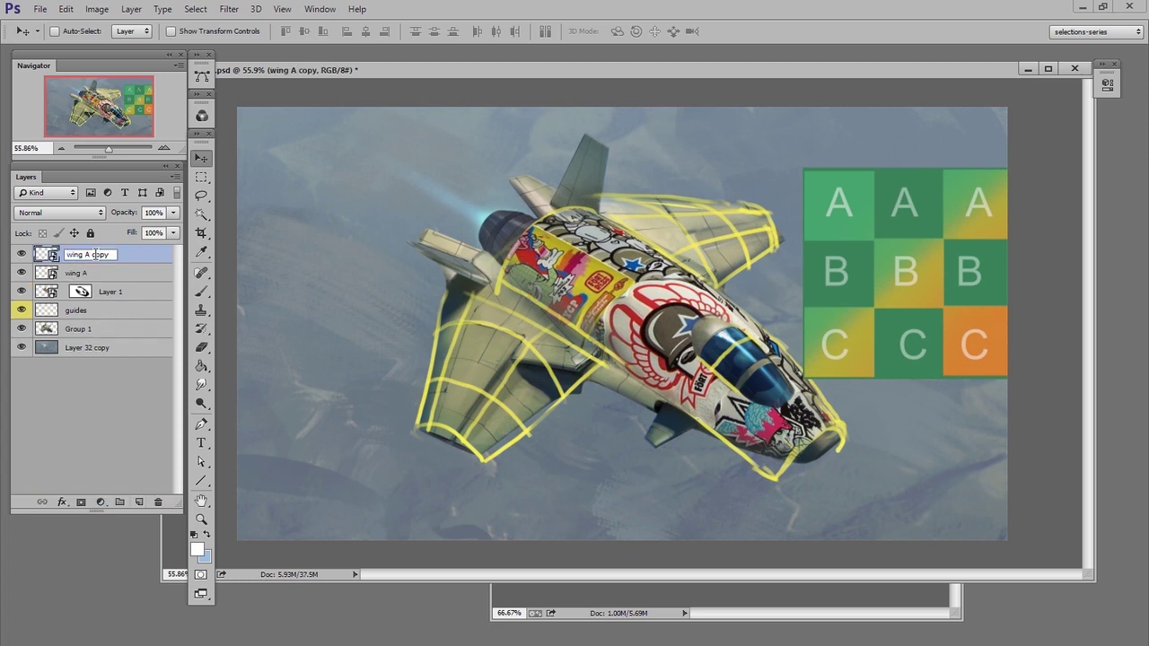
left_click_drag(84, 255, 141, 253)
key("BackSpace")
key("Return")
Step: Move the wing A grid over the plane's near wing and lower its opacity to 55%
left_click(95, 275)
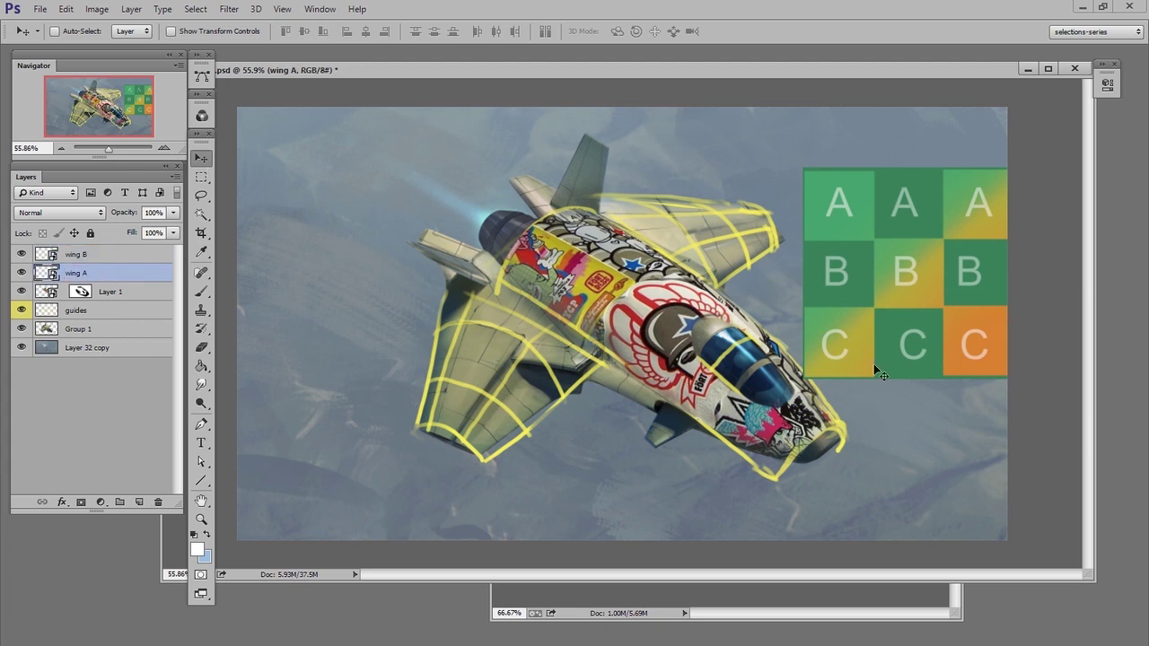
left_click_drag(874, 363, 523, 446)
left_click(173, 213)
left_click_drag(168, 224, 140, 230)
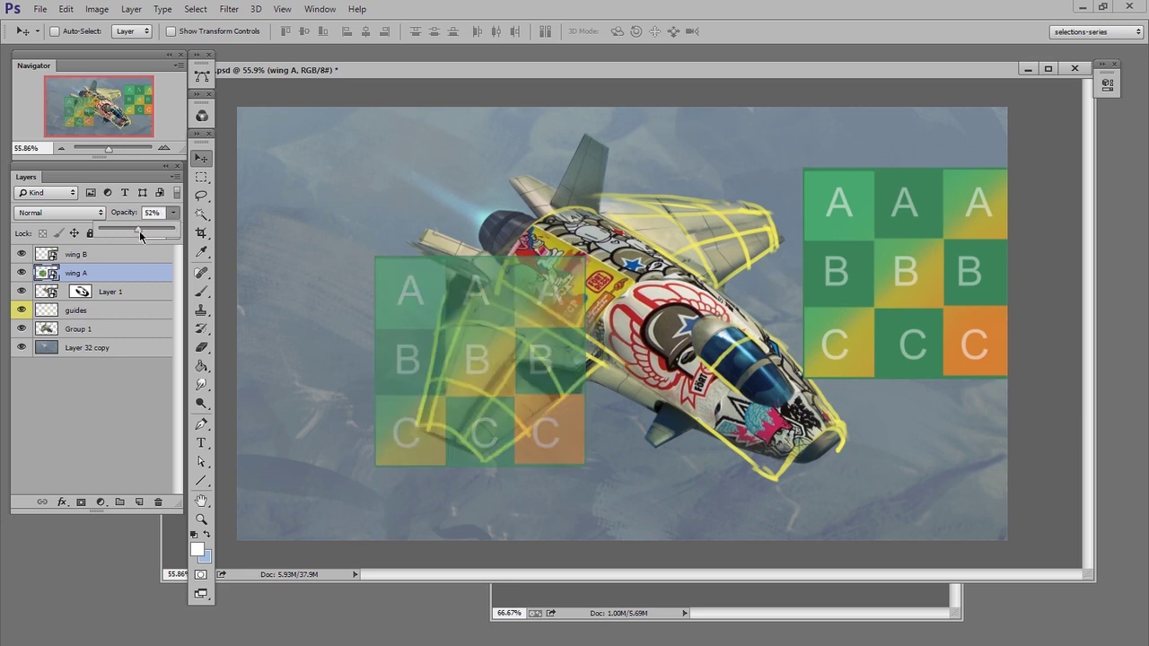
Step: Distort wing A so its four corners roughly match the yellow guides on the near wing
key("ctrl+t")
right_click(513, 389)
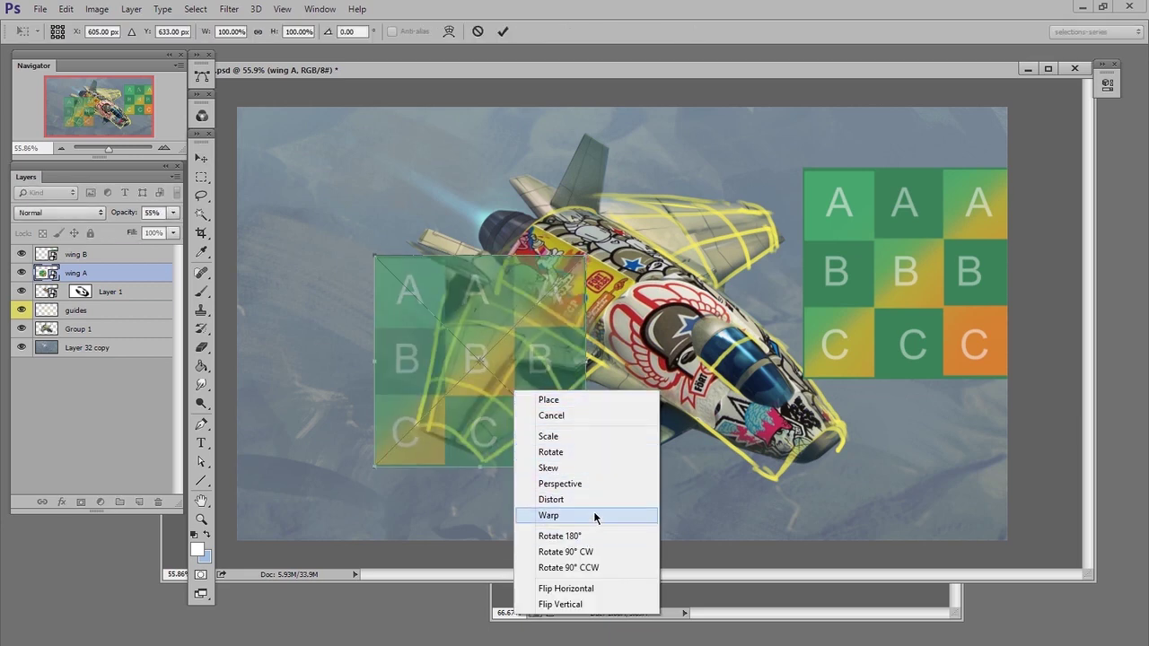
left_click(591, 500)
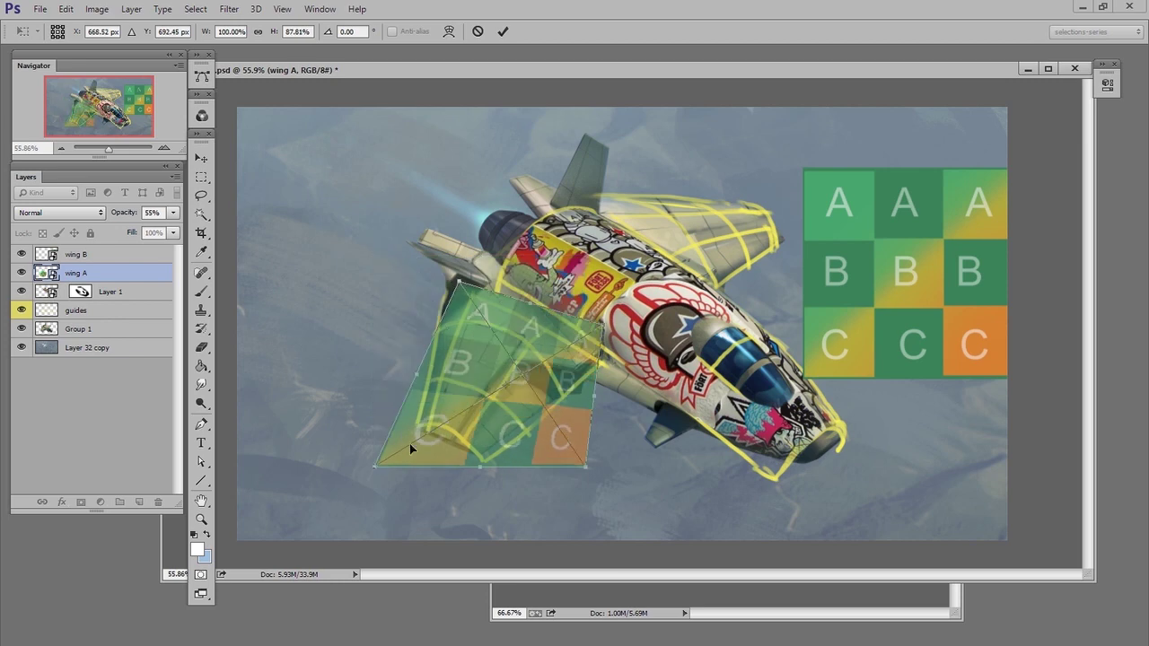
left_click_drag(374, 467, 375, 408)
left_click_drag(585, 467, 514, 466)
left_click_drag(600, 325, 623, 348)
left_click_drag(376, 409, 361, 408)
left_click_drag(449, 278, 455, 292)
Step: Warp wing A so its edges and grid rows follow the curved guides of the near wing, and apply the transform
right_click(478, 342)
left_click(526, 464)
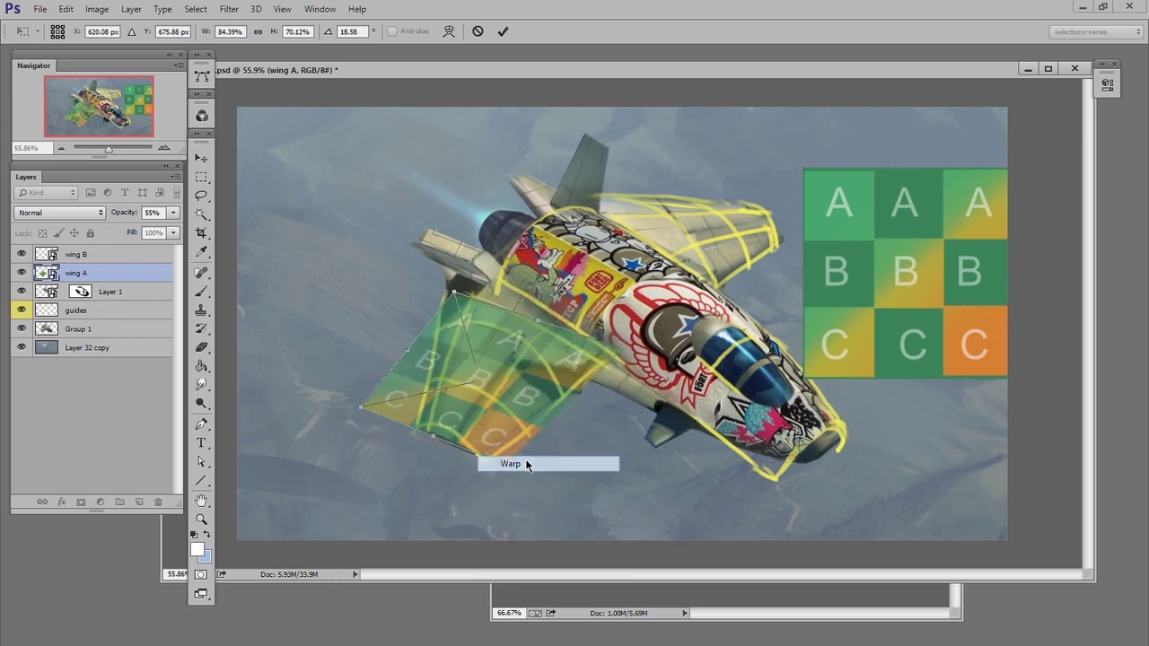
left_click_drag(585, 388, 553, 404)
left_click_drag(506, 466, 483, 465)
left_click_drag(456, 445, 458, 426)
left_click_drag(361, 409, 412, 431)
left_click_drag(447, 380, 442, 372)
left_click_drag(512, 296, 479, 245)
left_click_drag(548, 405, 564, 396)
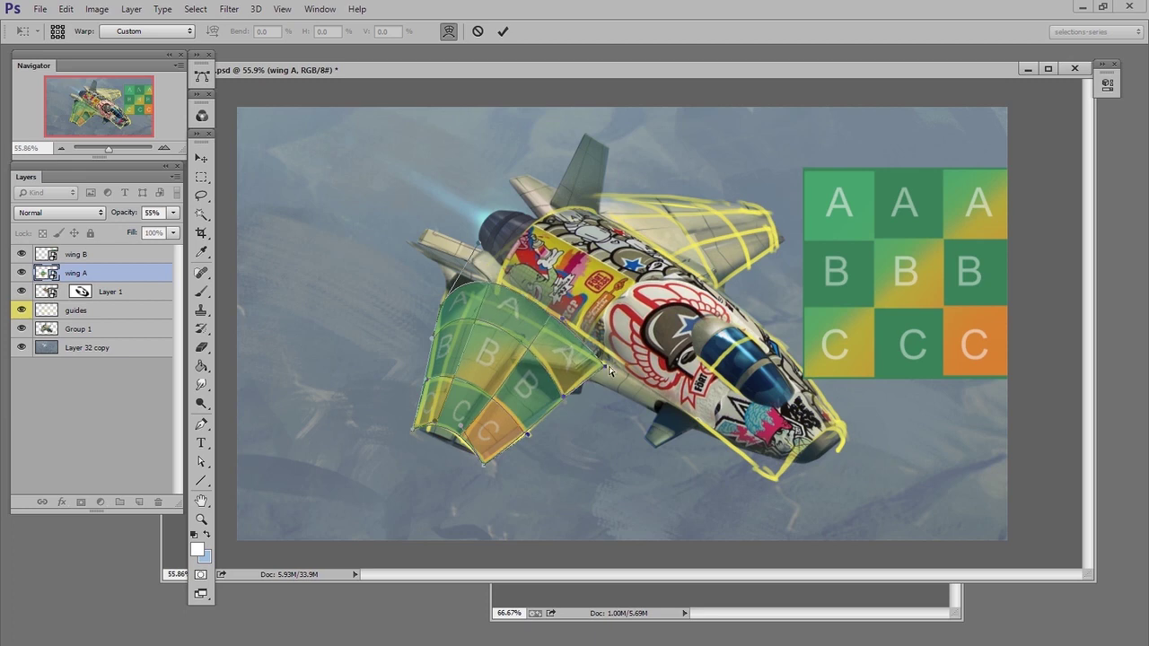
left_click_drag(623, 348, 613, 358)
left_click_drag(483, 465, 484, 462)
key("Return")
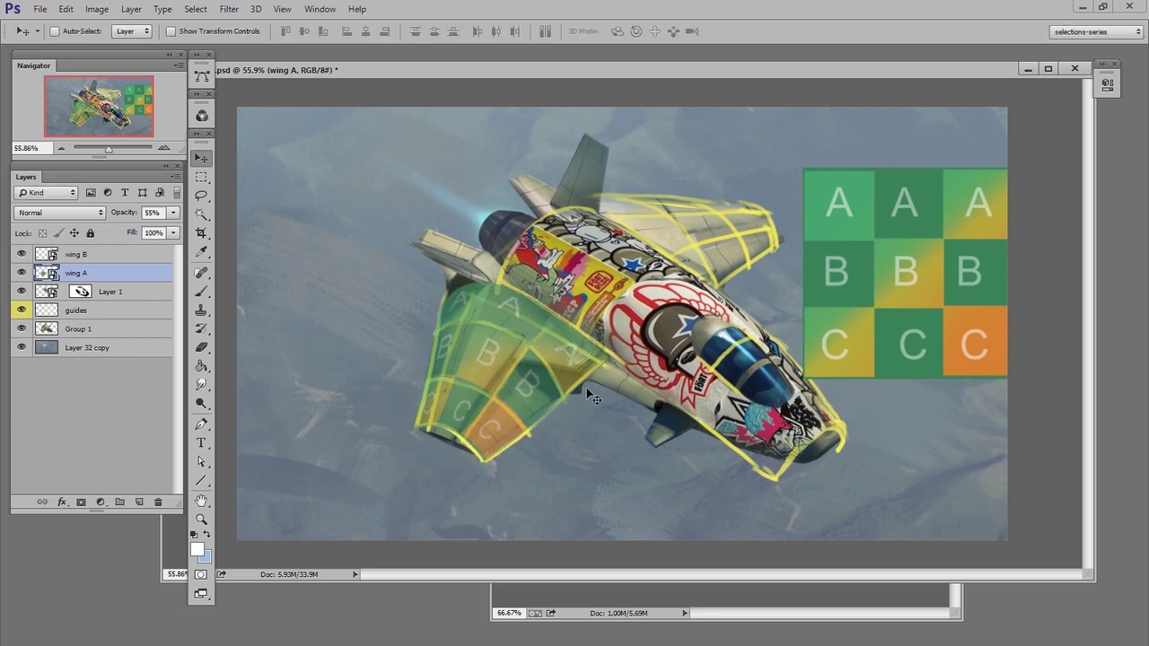
Step: Move wing B below the plane's nose, place a duplicate of it over the far wing, and flip the duplicate vertically
left_click(99, 254)
left_click_drag(940, 336, 923, 444)
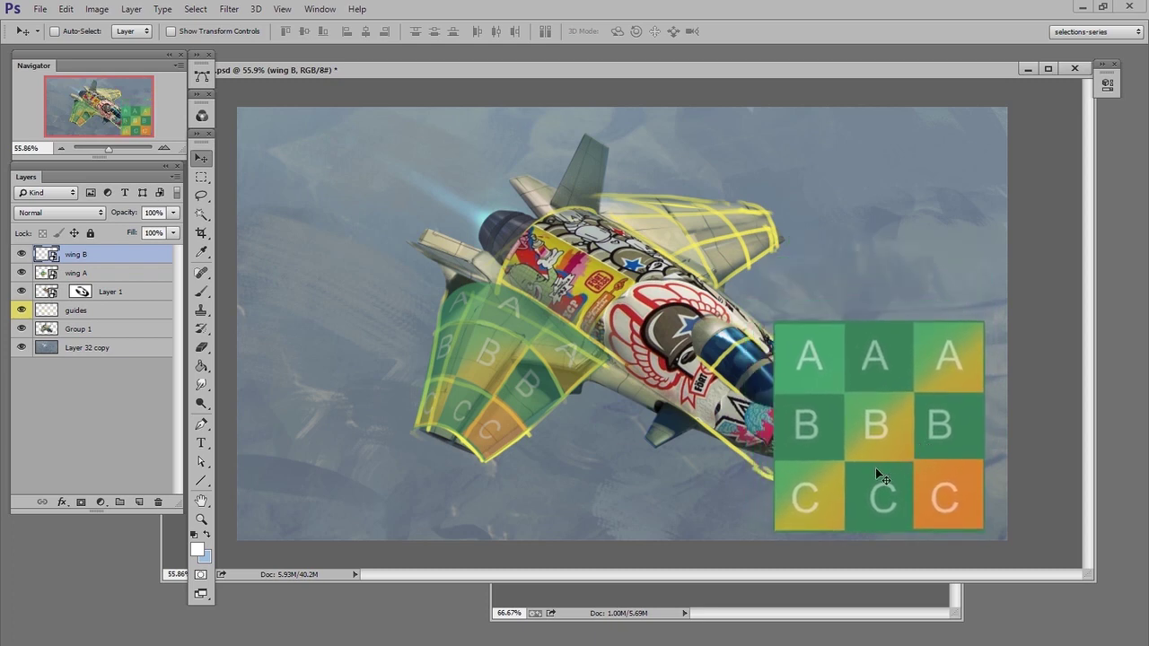
left_click_drag(912, 460, 724, 278)
key("ctrl+t")
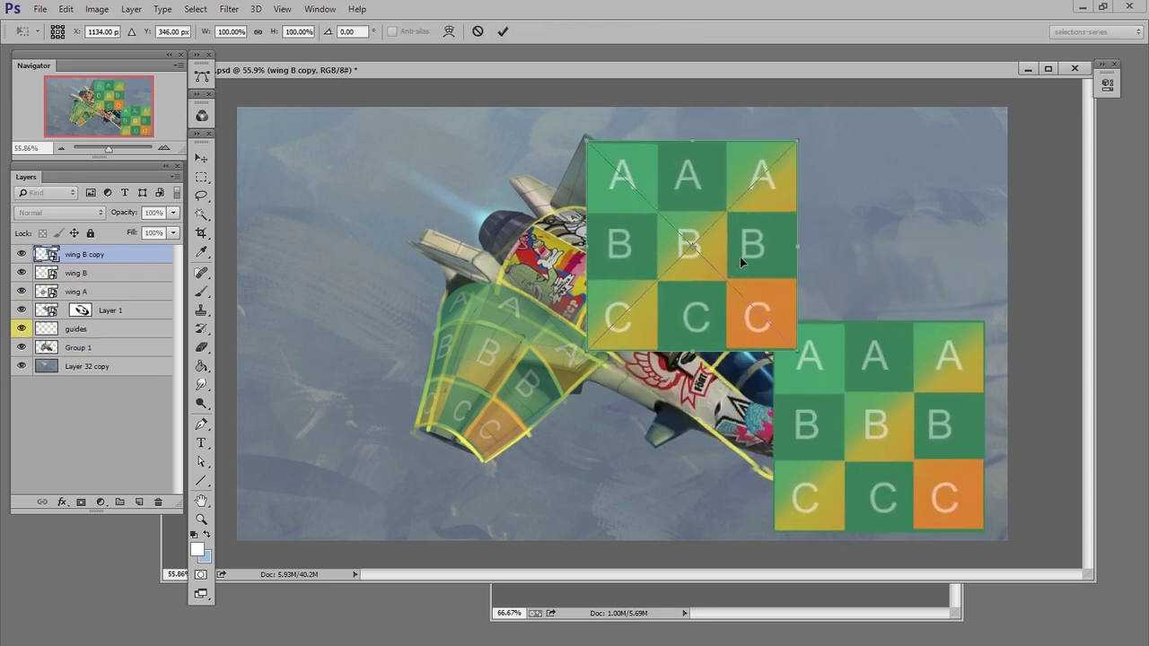
right_click(740, 257)
left_click(786, 472)
key("Return")
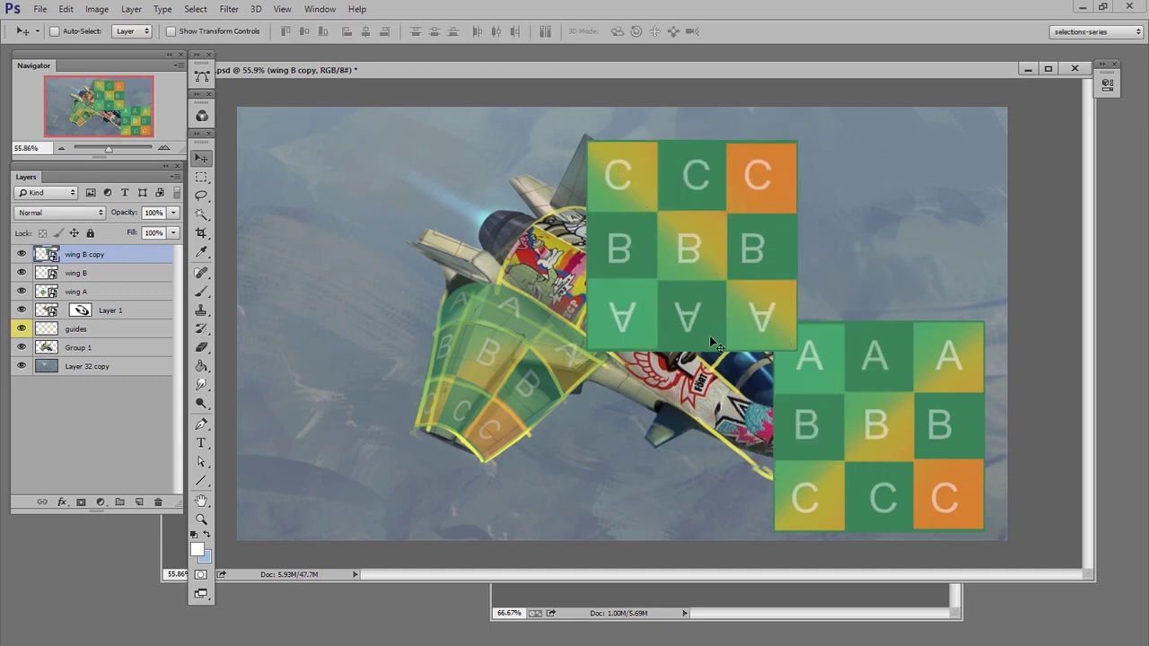
Step: Move wing B further off the plane, shift the flipped copy up over the far wing, and set the copy's opacity to 59%
left_click_drag(845, 377, 910, 424)
left_click_drag(651, 252, 676, 198)
key("ctrl+t")
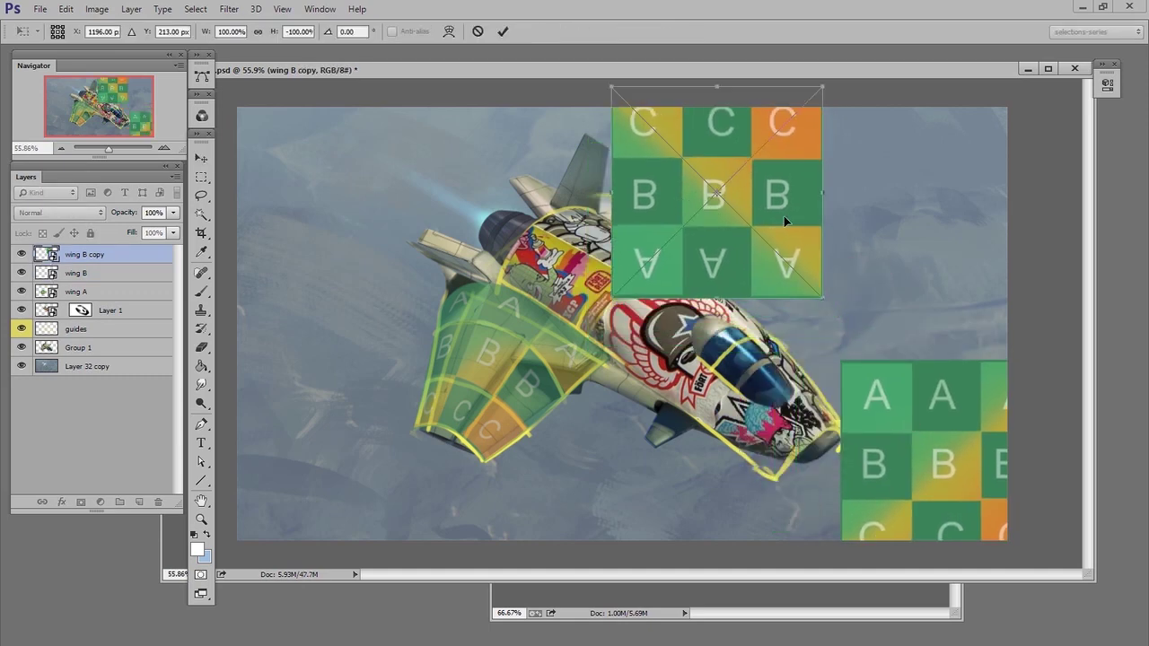
key("Escape")
left_click(174, 216)
left_click(143, 229)
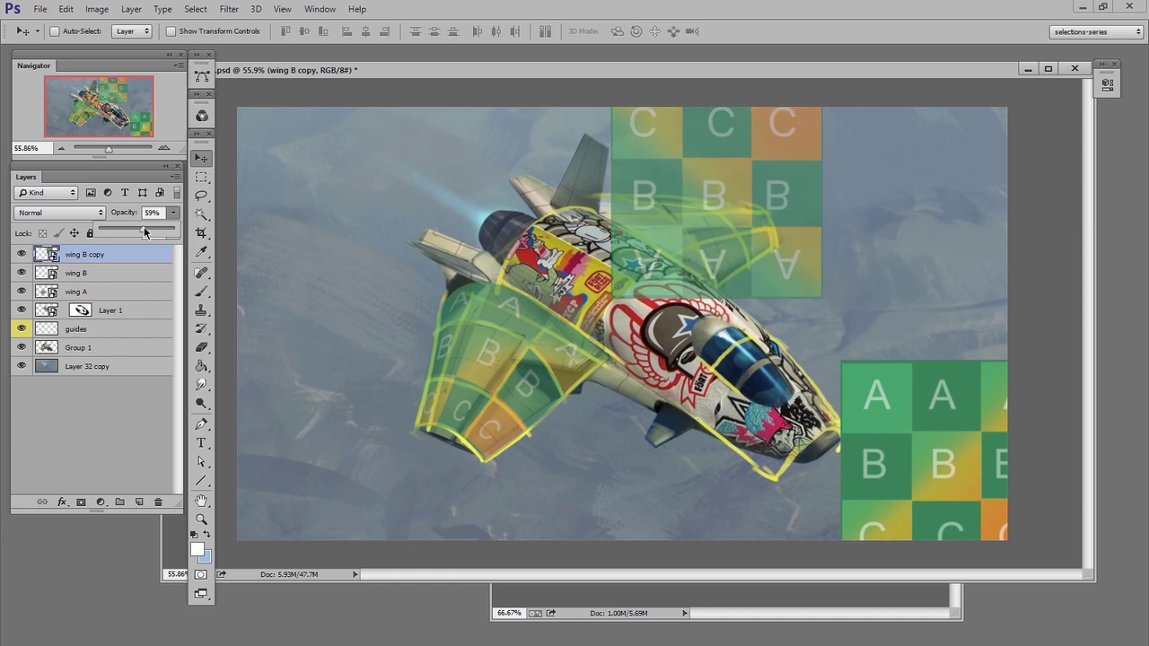
Step: Reposition the flipped wing B copy and distort its four corners to roughly match the yellow guides on the far wing
left_click_drag(791, 226, 754, 253)
key("ctrl+t")
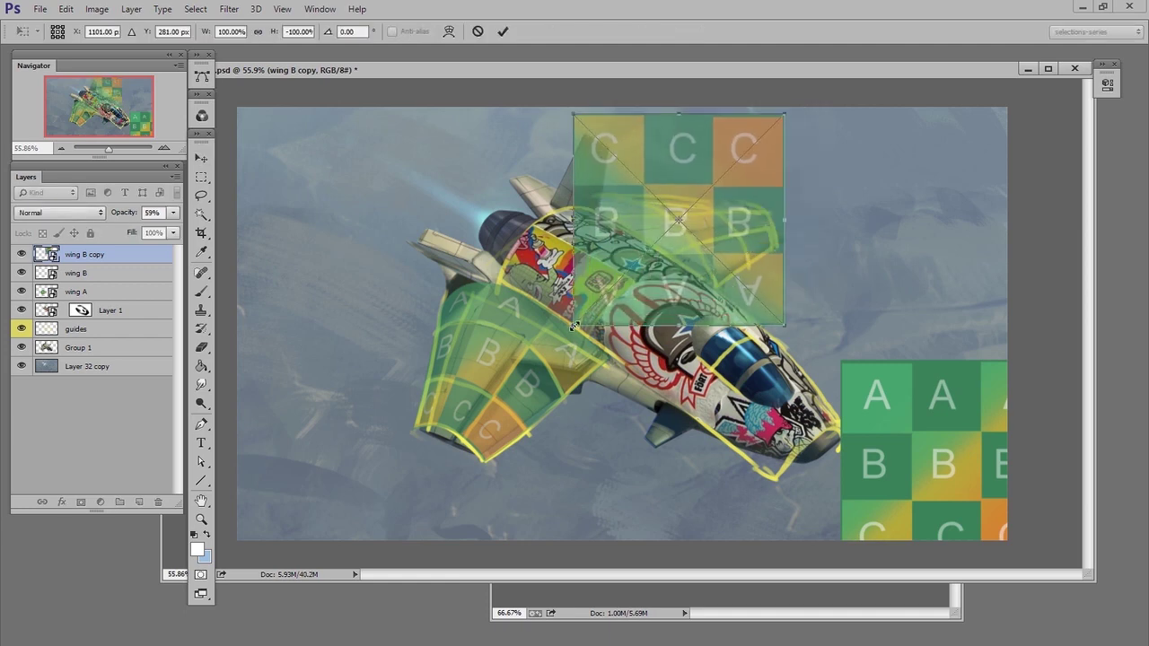
left_click_drag(575, 325, 559, 236)
left_click_drag(574, 114, 691, 150)
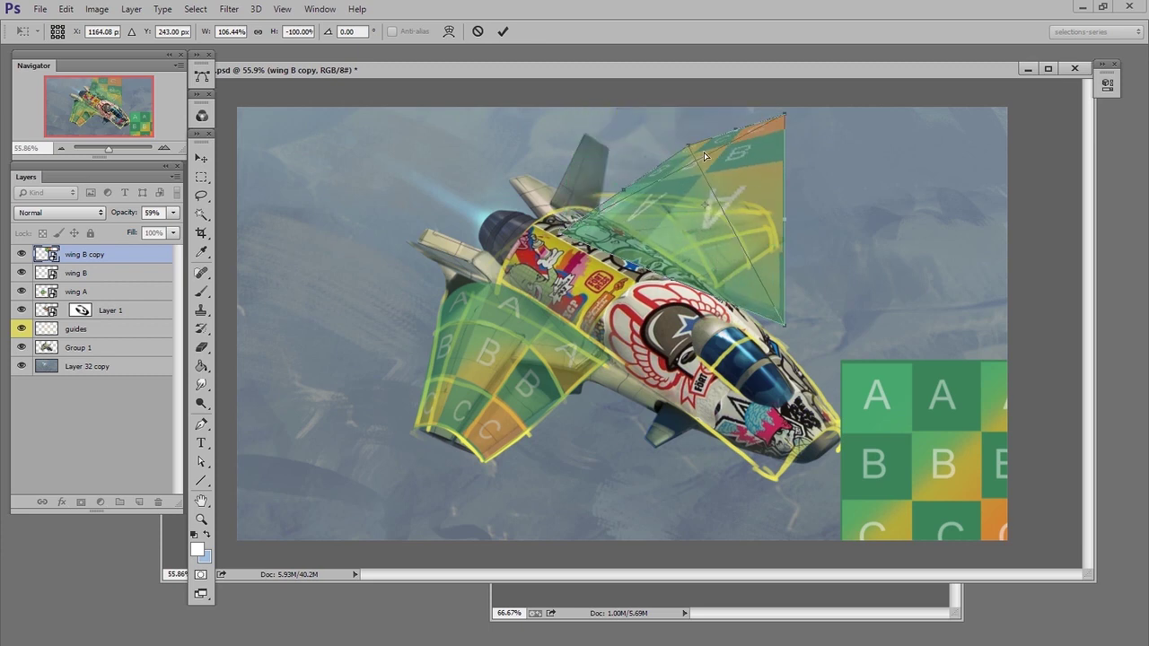
left_click_drag(784, 326, 735, 311)
left_click_drag(784, 116, 804, 228)
left_click_drag(690, 148, 708, 165)
left_click_drag(563, 237, 563, 202)
left_click_drag(734, 313, 705, 298)
left_click_drag(708, 166, 711, 183)
left_click_drag(563, 202, 555, 193)
left_click_drag(803, 229, 810, 237)
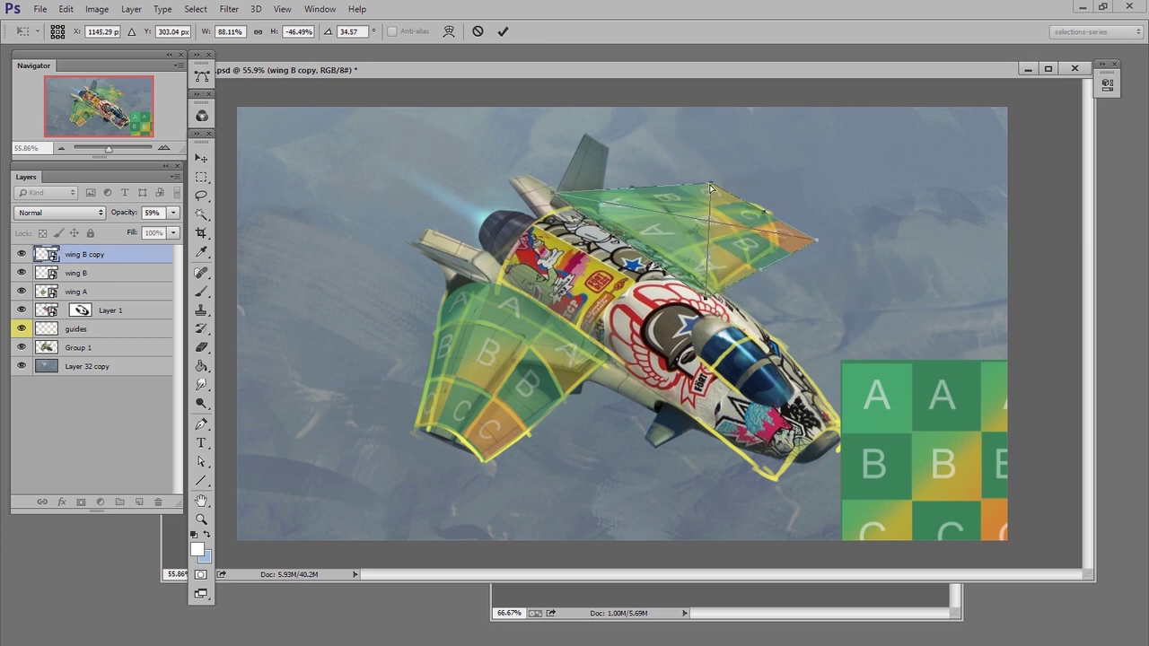
Step: Warp the wing B copy so its edges follow the curved guides of the far wing, and apply the transform
left_click(449, 32)
left_click_drag(711, 183, 744, 210)
left_click_drag(648, 258, 682, 216)
key("Return")
Step: Restore the wing B copy to 100% opacity and delete the unused wing B layer beside the plane
key("0")
left_click(930, 461, "ctrl")
key("Delete")
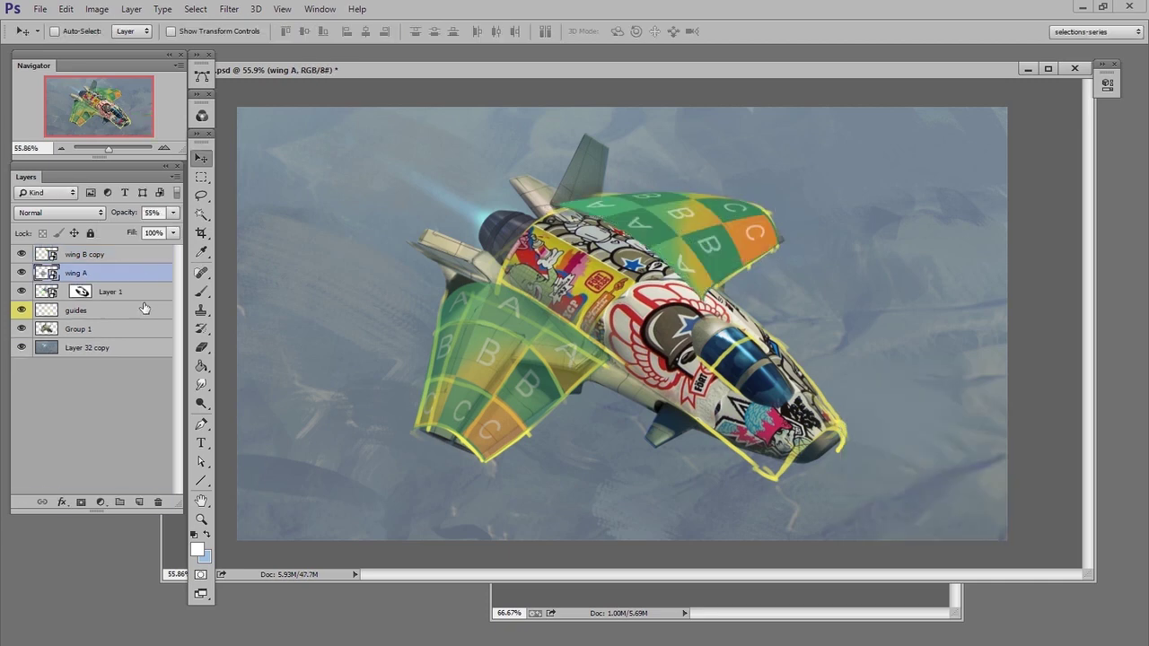
Step: Add a layer mask to the wing B copy and paint out its overlap along the fuselage with a black brush
left_click(150, 254)
left_click(81, 501)
key("b")
right_click(731, 358)
left_click(753, 456)
key("Return")
right_click(625, 313, "alt")
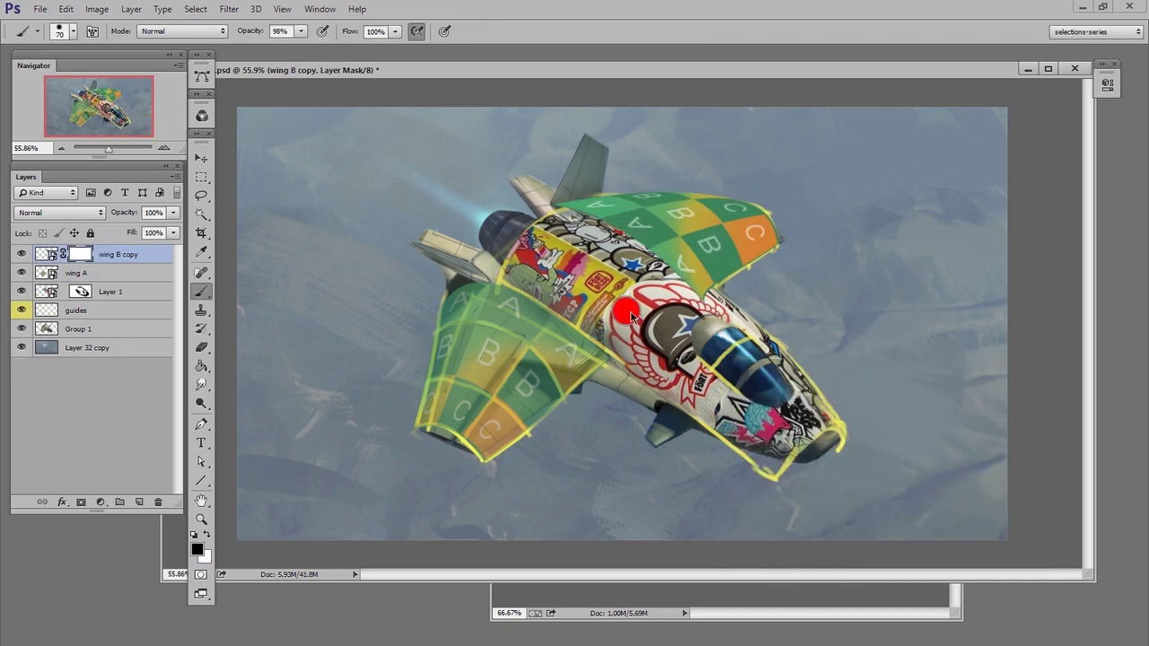
left_click_drag(551, 235, 710, 334)
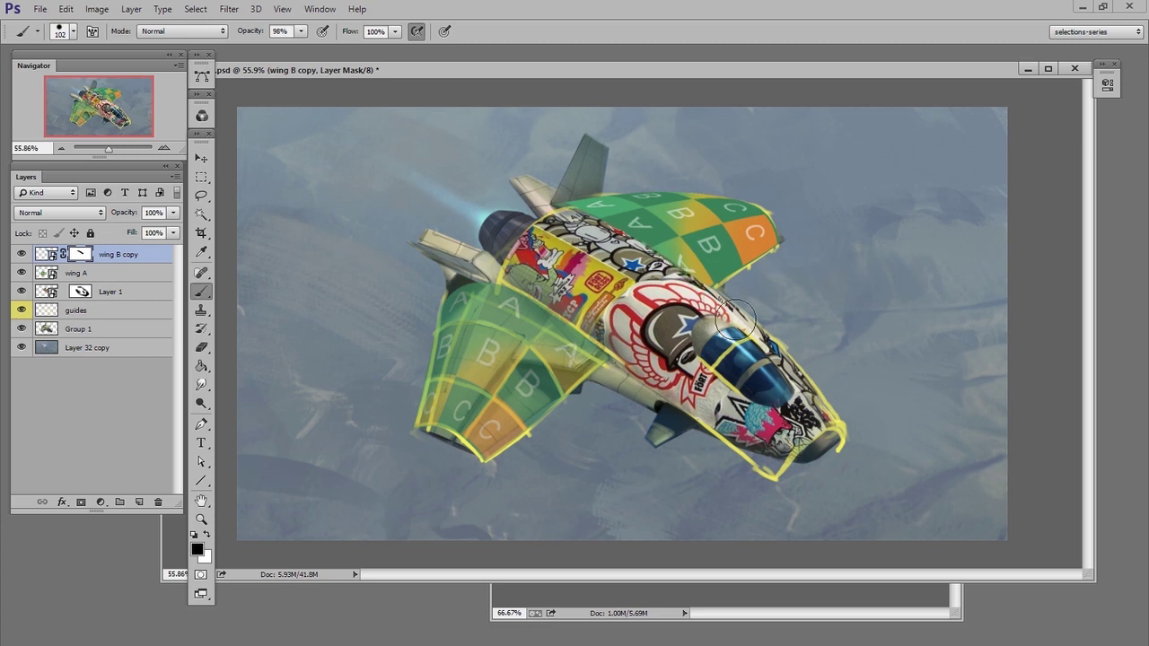
Step: Hide the guides layer and refine the wing B copy's mask along the far wing's upper edge, painting out excess and restoring needed texture
left_click(22, 309)
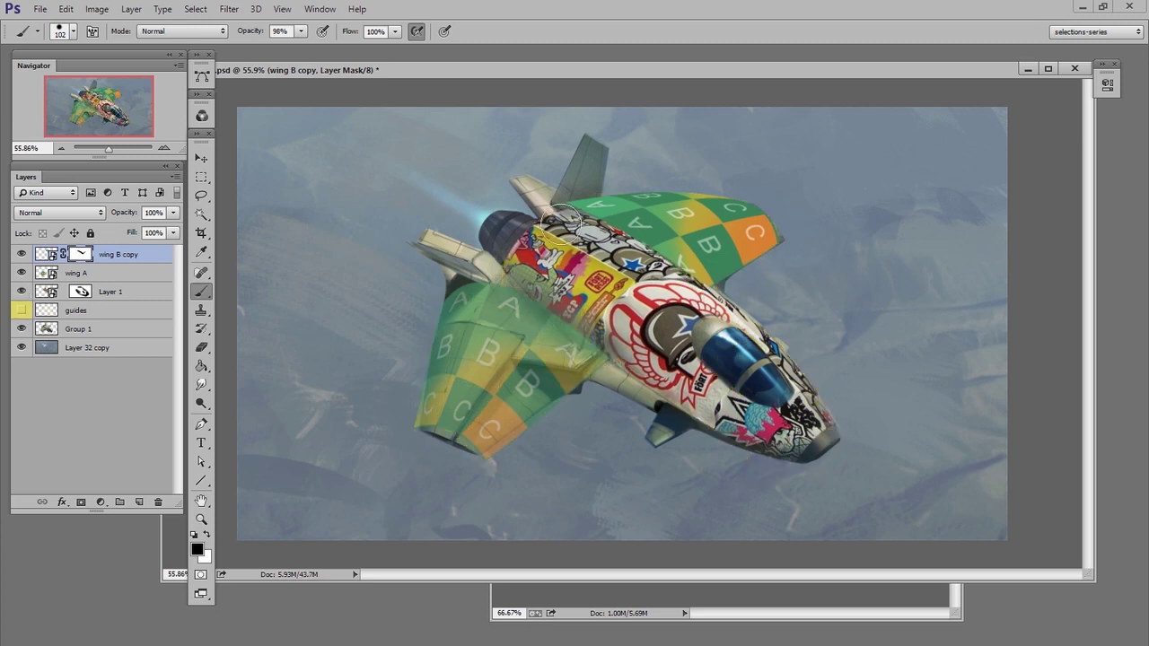
left_click_drag(584, 188, 828, 198)
key("x")
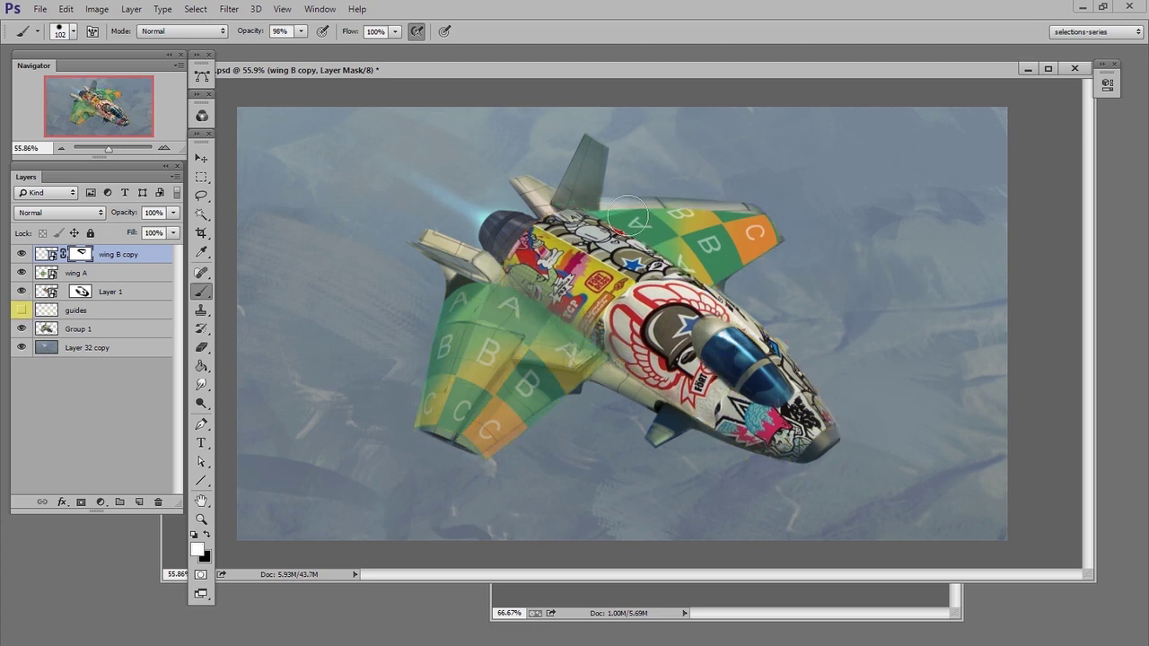
right_click(629, 215, "alt")
left_click_drag(616, 206, 754, 219)
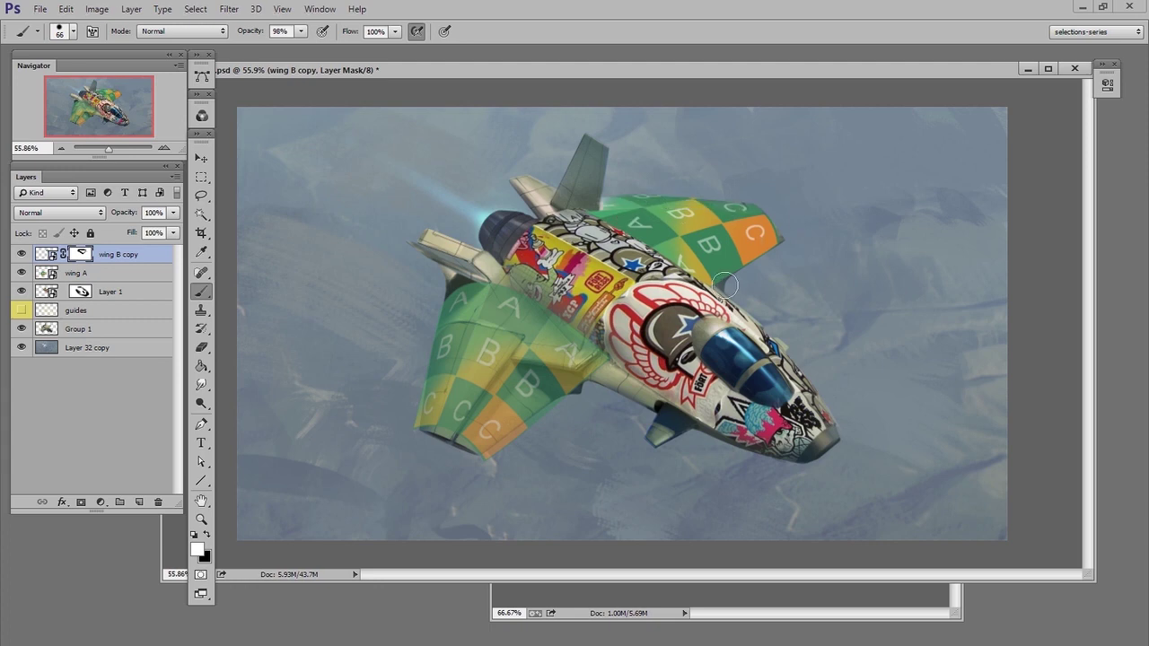
key("x")
key("x")
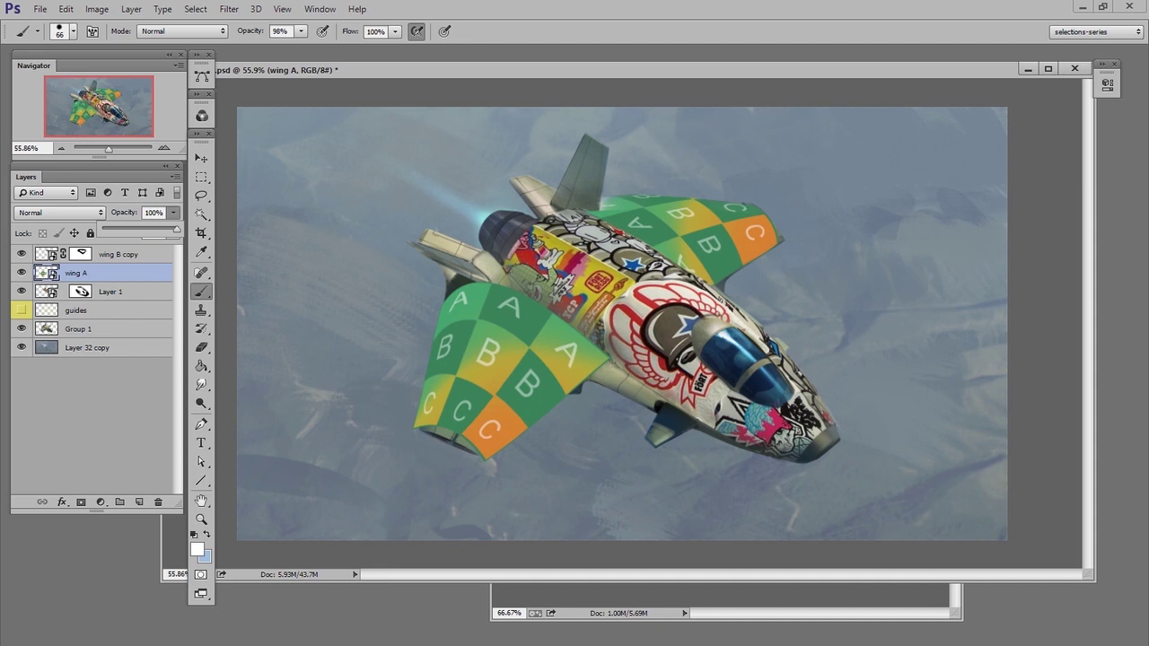
Step: Open the contents of wing A's smart object, arrange its window to show the whole grid, and add a new layer
double_click(44, 274)
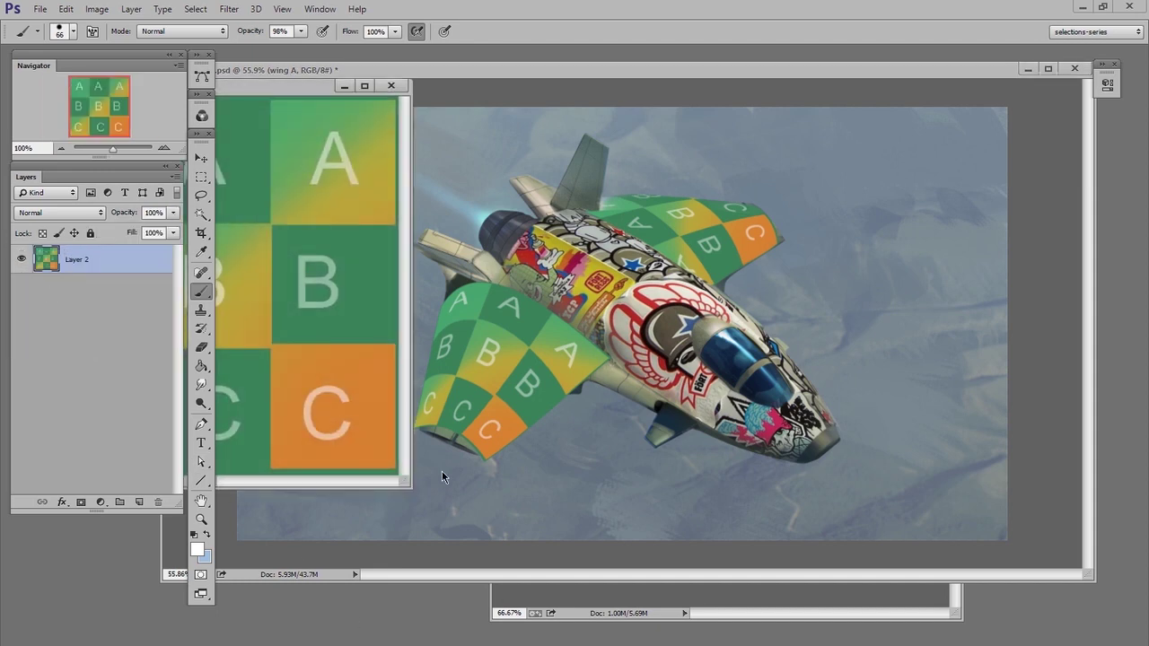
left_click_drag(289, 80, 431, 132)
left_click_drag(314, 139, 688, 163)
key("z")
left_click_drag(656, 363, 603, 363)
key("b")
left_click_drag(773, 510, 805, 542)
key("ctrl+shift+alt+n")
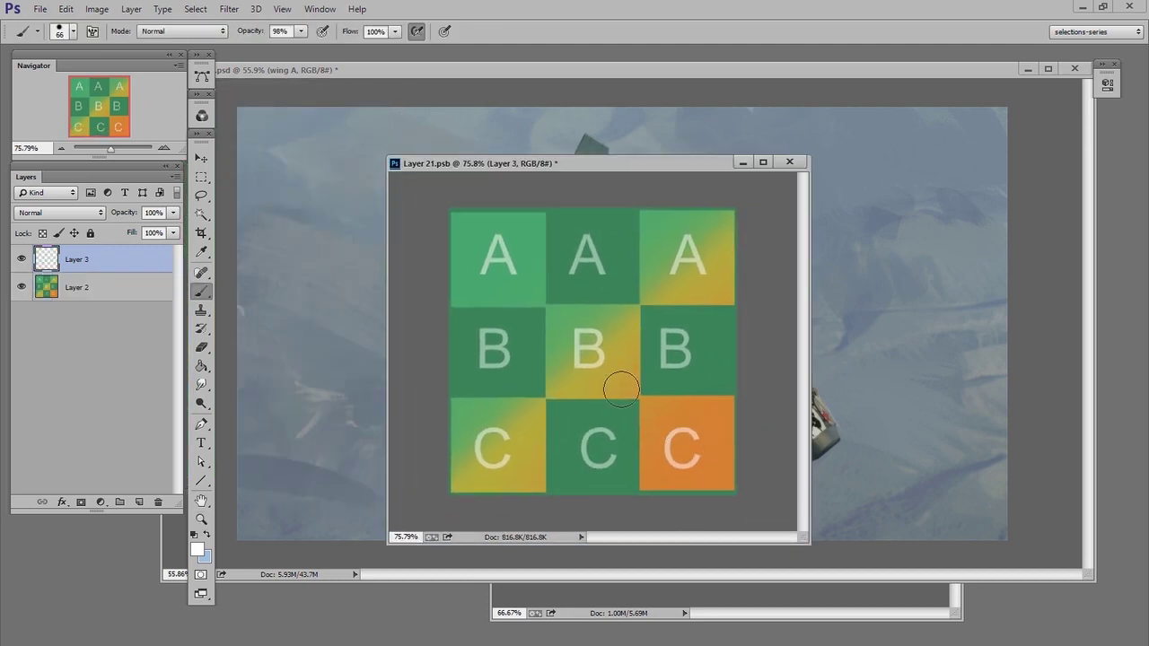
Step: Choose a light blue with hue 193 and paint over the lettered grid on the new layer with a large brush
key("n")
left_click_drag(769, 382, 774, 406)
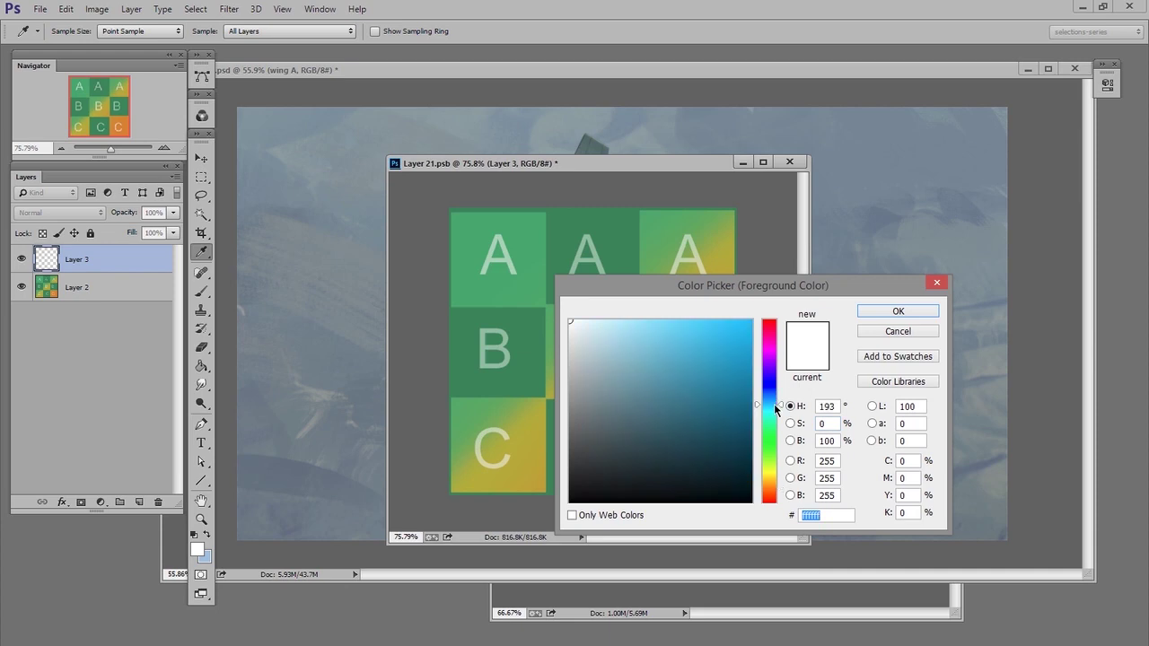
left_click(669, 328)
left_click(898, 311)
mouse_move(526, 380)
left_mouse_down()
mouse_move(585, 205)
mouse_move(475, 363)
mouse_move(705, 475)
mouse_move(590, 192)
mouse_move(521, 282)
left_mouse_up()
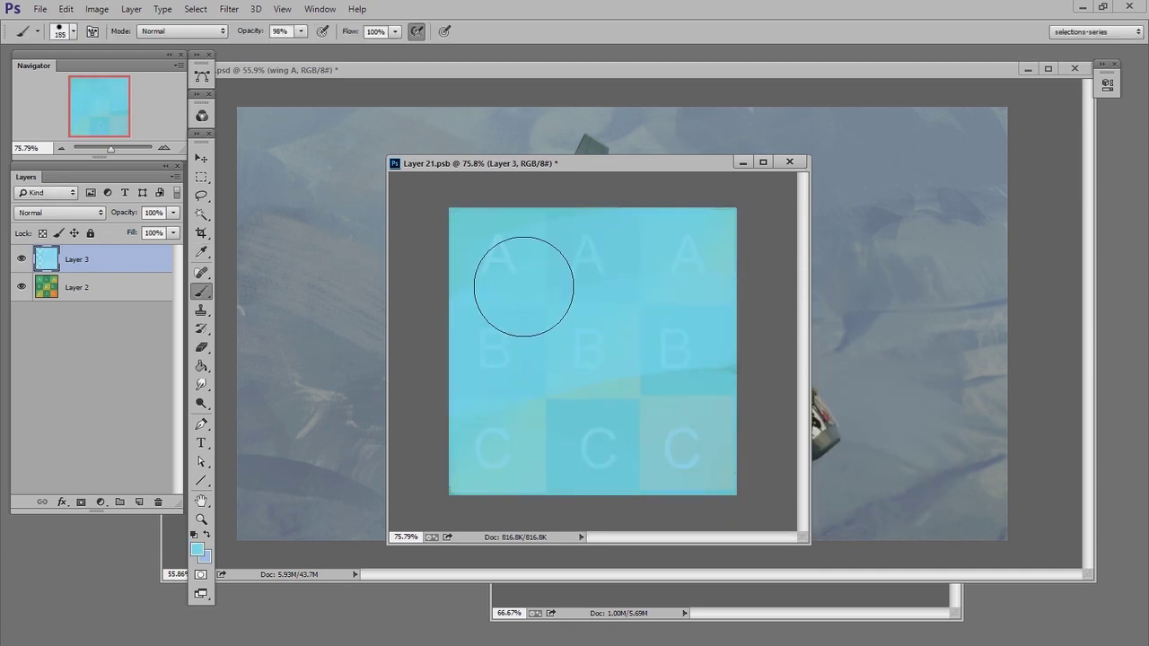
Step: Move the texture window clear of the near wing and save the smart object with the blue paint and with the graffiti-and-stripes artwork
left_click_drag(613, 164, 1004, 185)
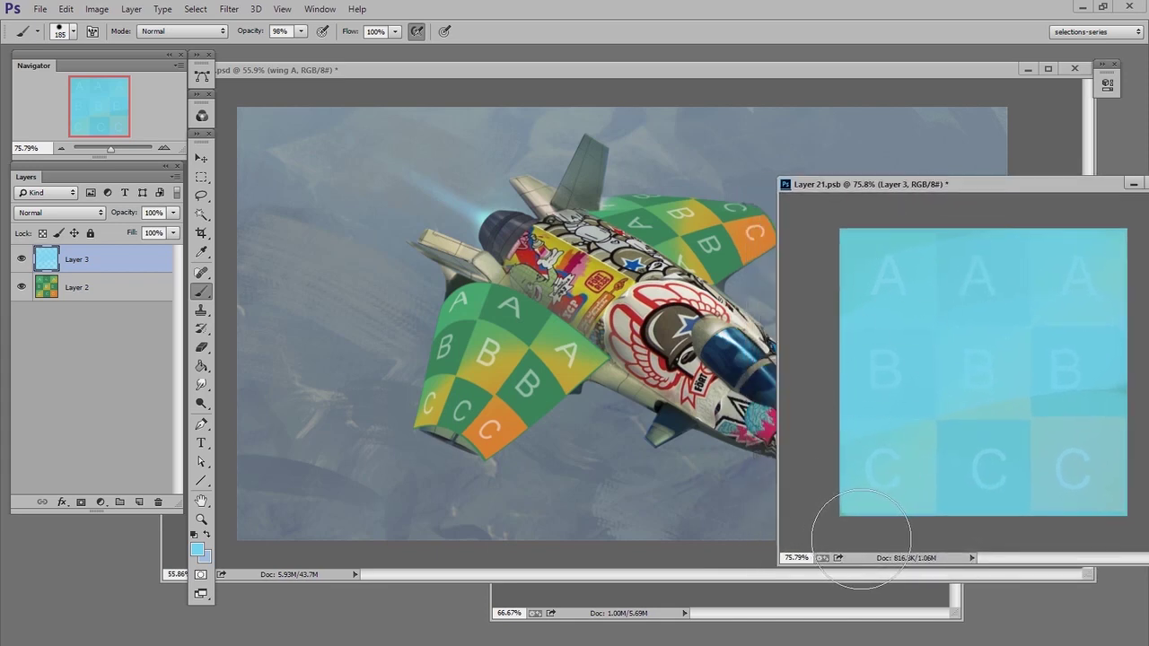
left_click_drag(889, 184, 882, 171)
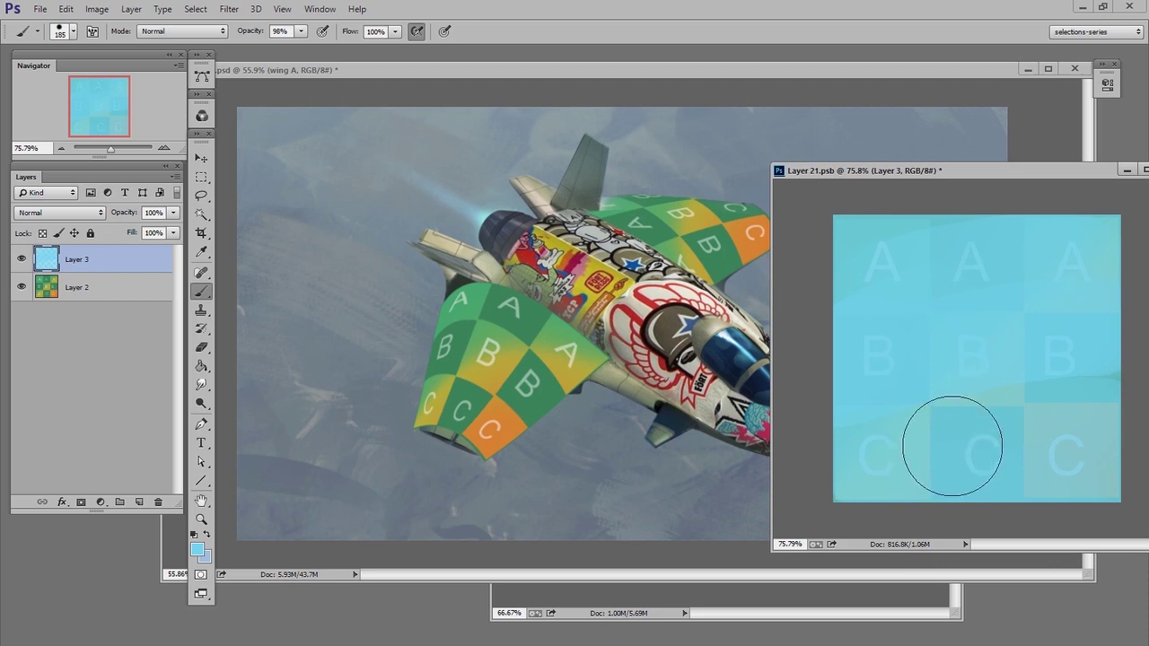
left_click_drag(951, 176, 953, 173)
key("ctrl+s")
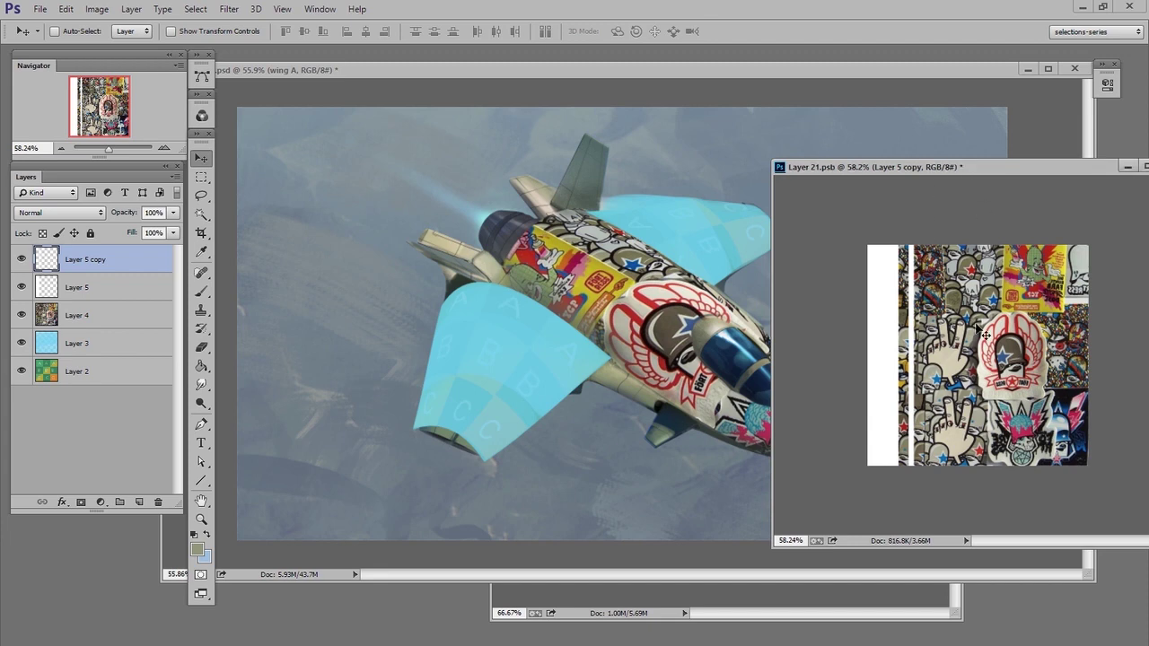
key("ctrl+s")
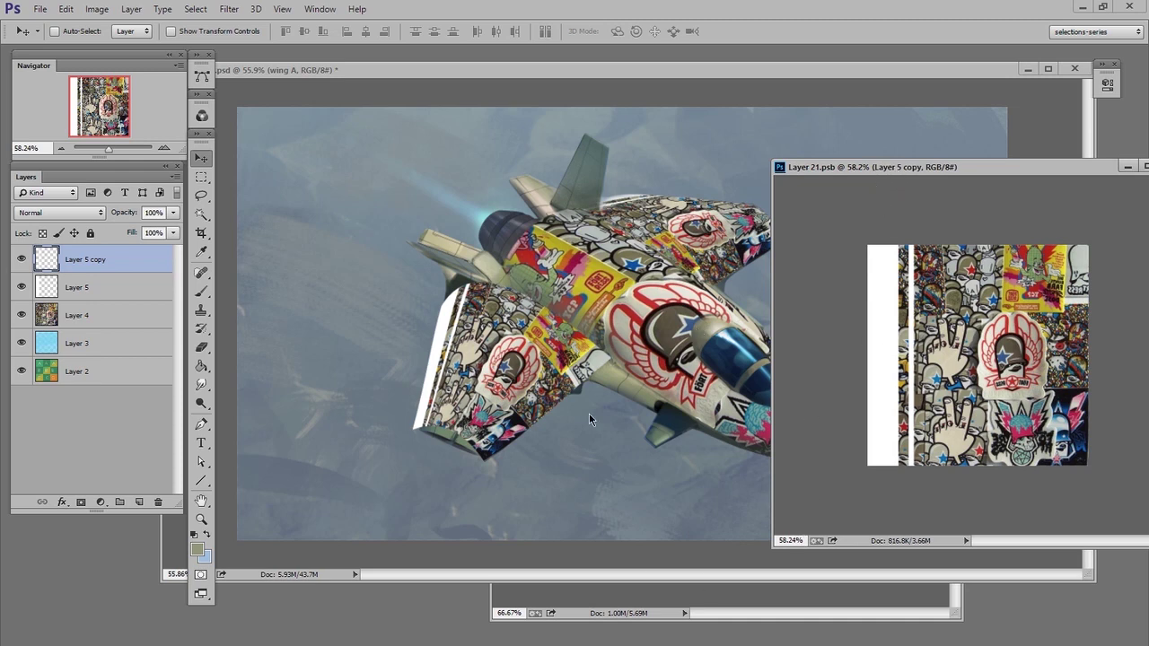
Step: Delete the duplicate stripe layer, rotate the remaining white stripes -90°, place them along the texture's bottom edge, and save the smart object
key("Delete")
key("ctrl+t")
left_click_drag(884, 508, 1024, 363)
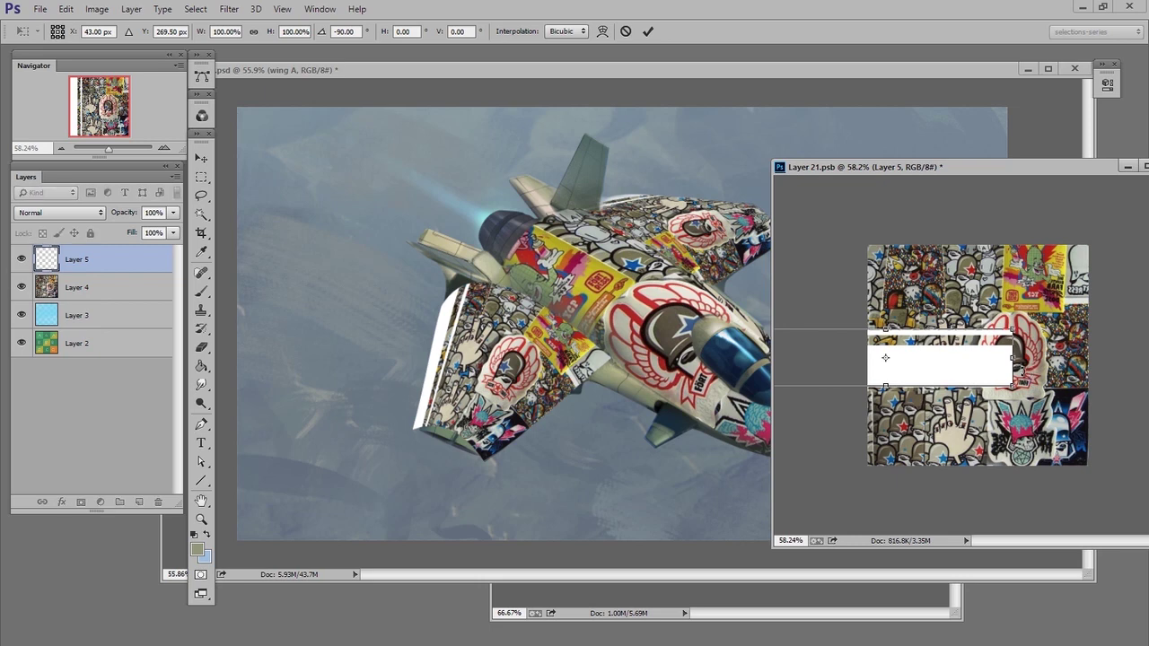
left_click_drag(885, 357, 1065, 461)
key("Return")
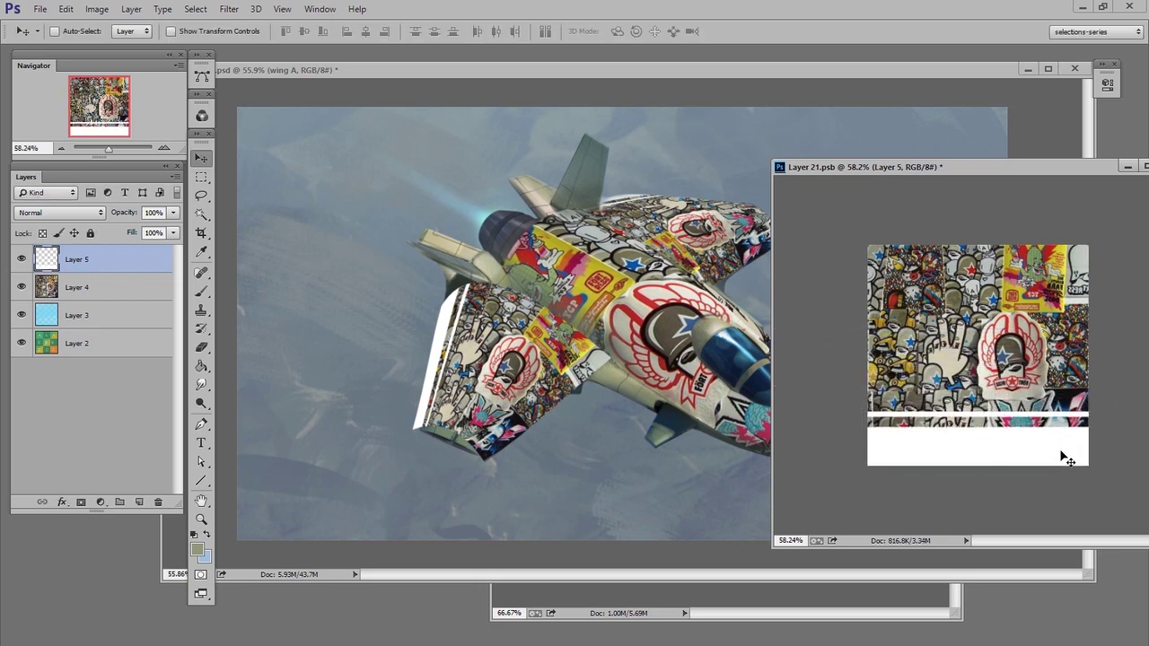
key("ctrl+s")
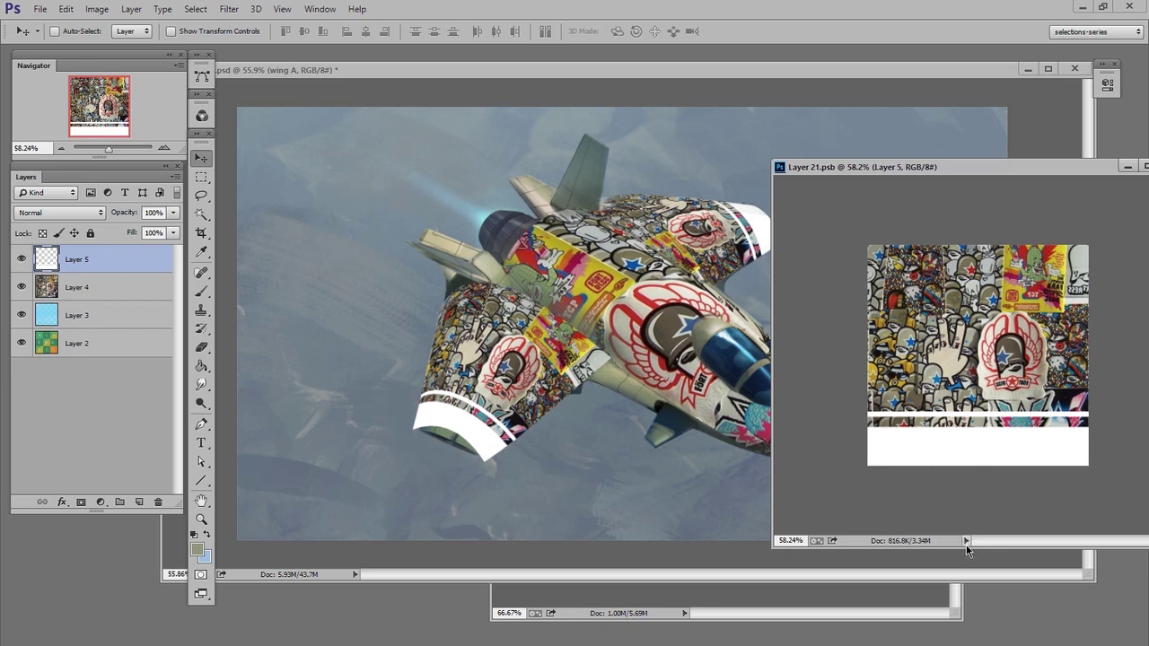
Step: Return to the plane document and set the fuselage texture on Layer 1 to Overlay blending
left_click(679, 68)
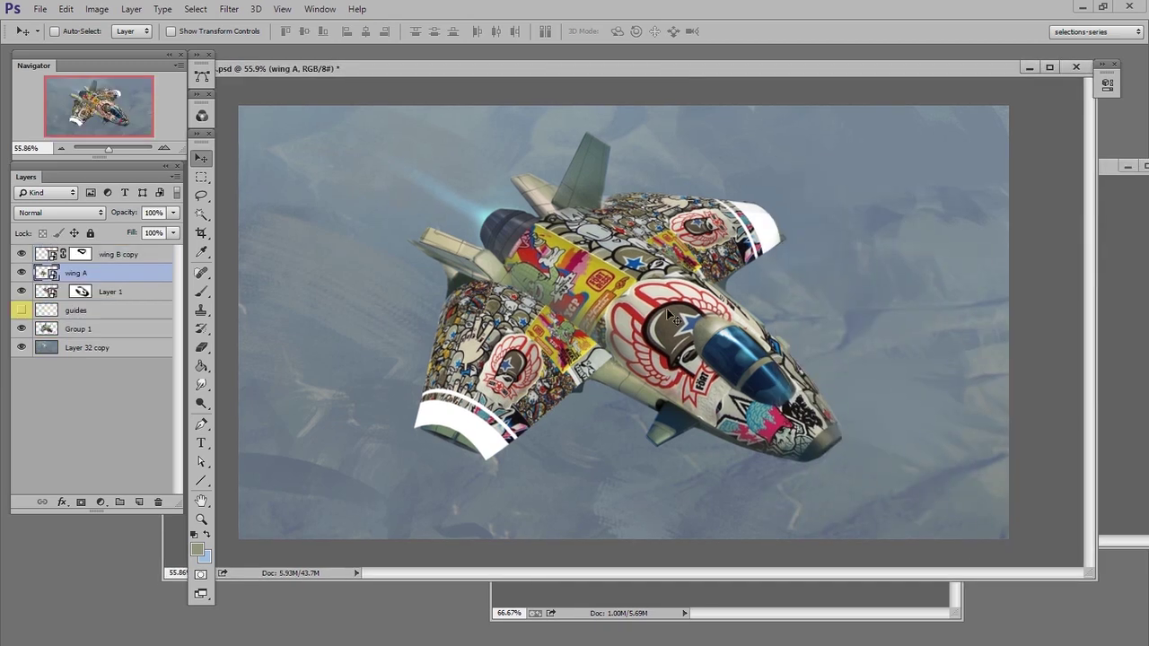
key("ctrl+space")
left_click_drag(662, 411, 646, 411)
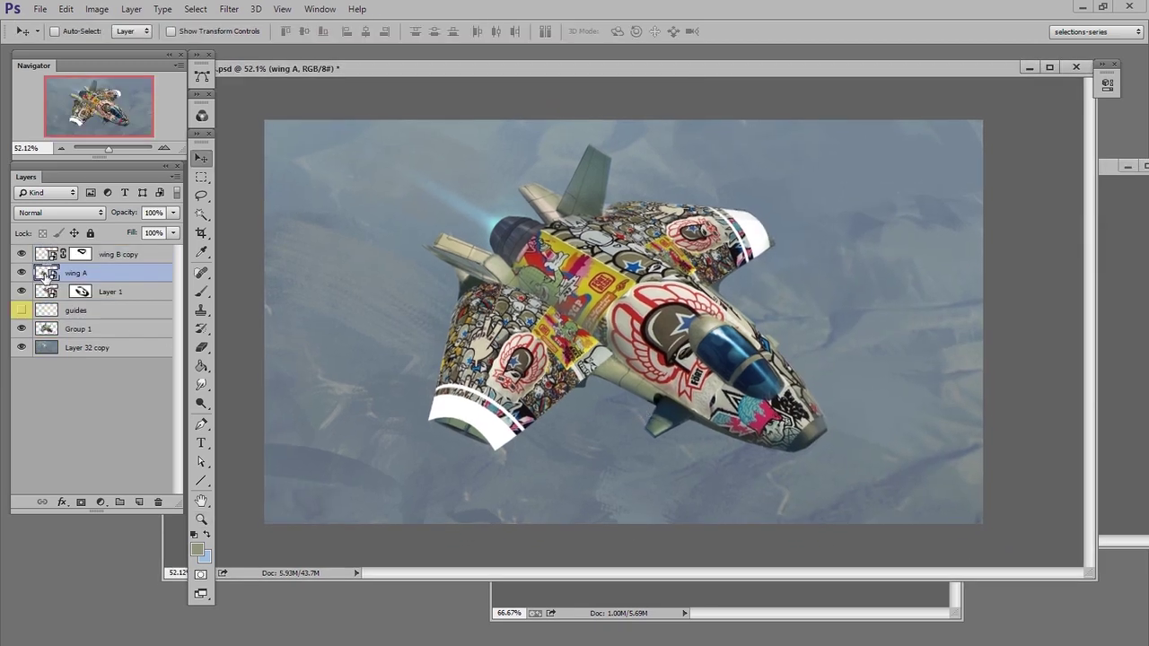
left_click(47, 289)
left_click(46, 215)
left_click(71, 400)
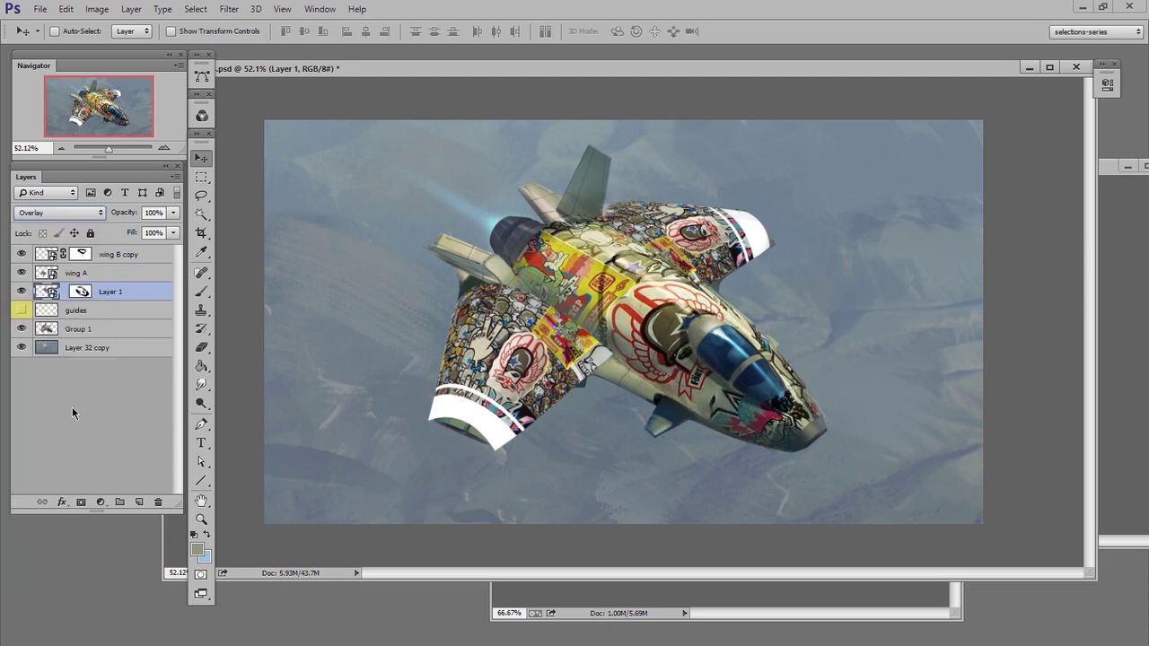
Step: Set the wing A layer's blend mode to Overlay
left_click(42, 274)
left_click(47, 213)
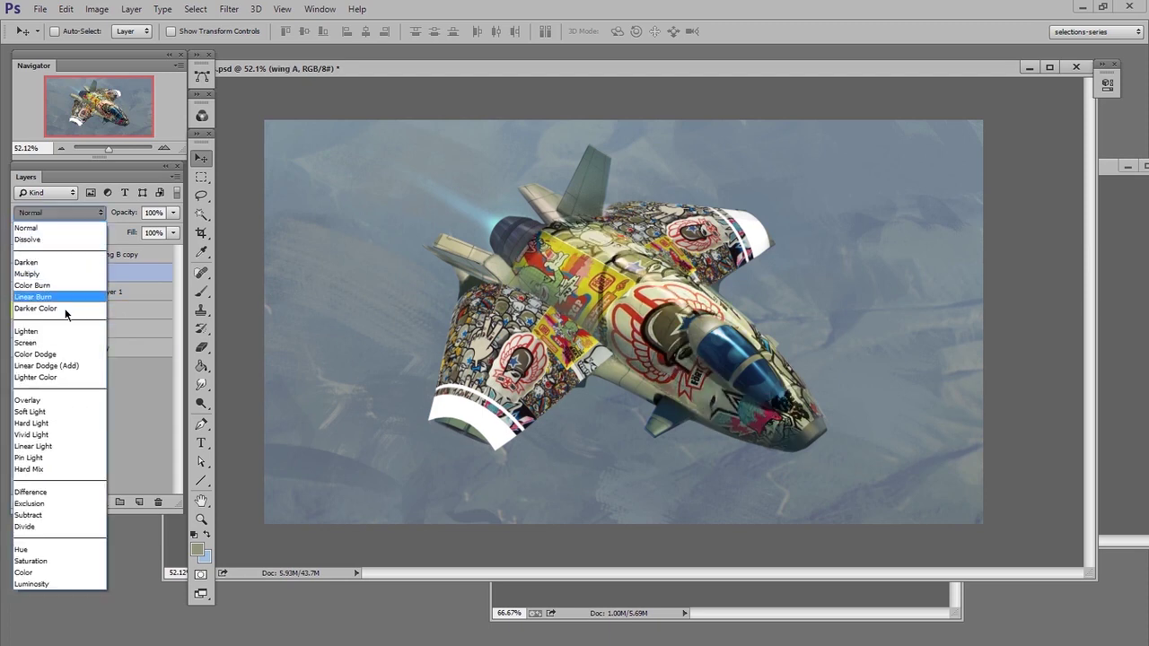
left_click(55, 400)
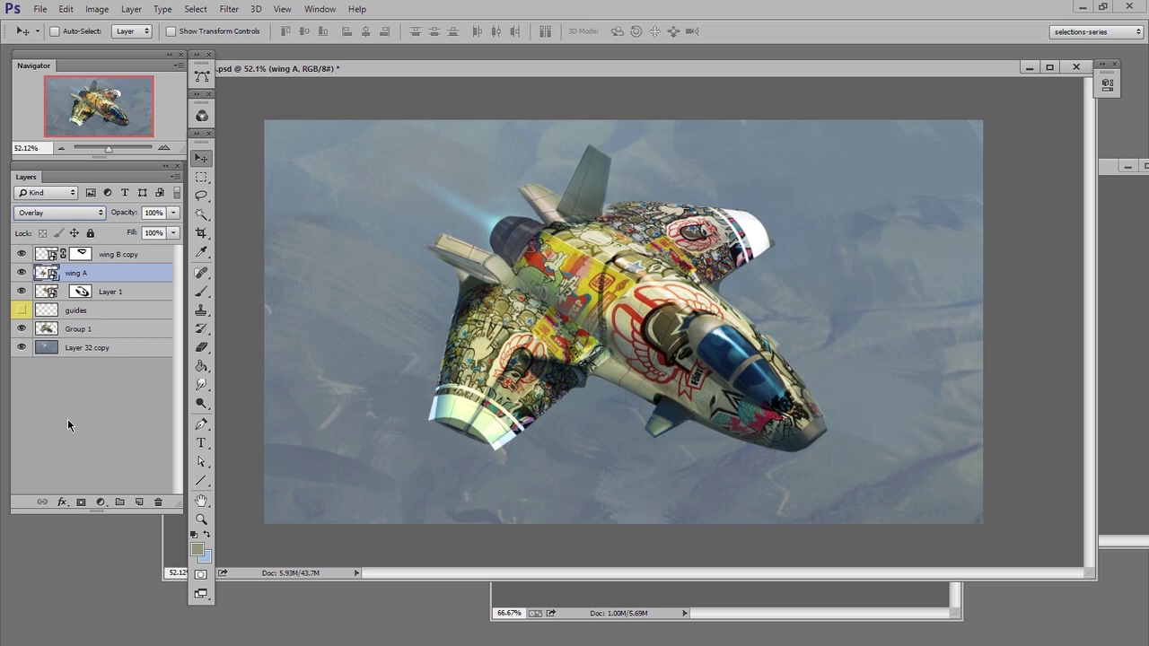